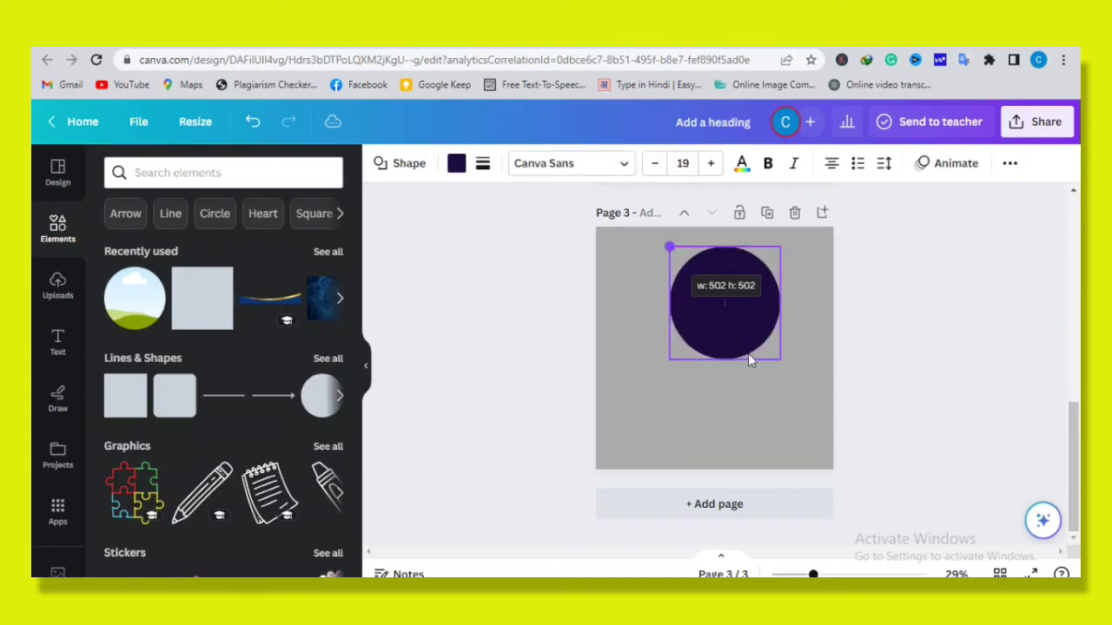
Move the dark circle over page 3's upper-right corner, enlarge it slightly and fill it with green #22c600.
{"action": "left_click_drag", "start_coordinate": [749, 361], "coordinate": [819, 304]}
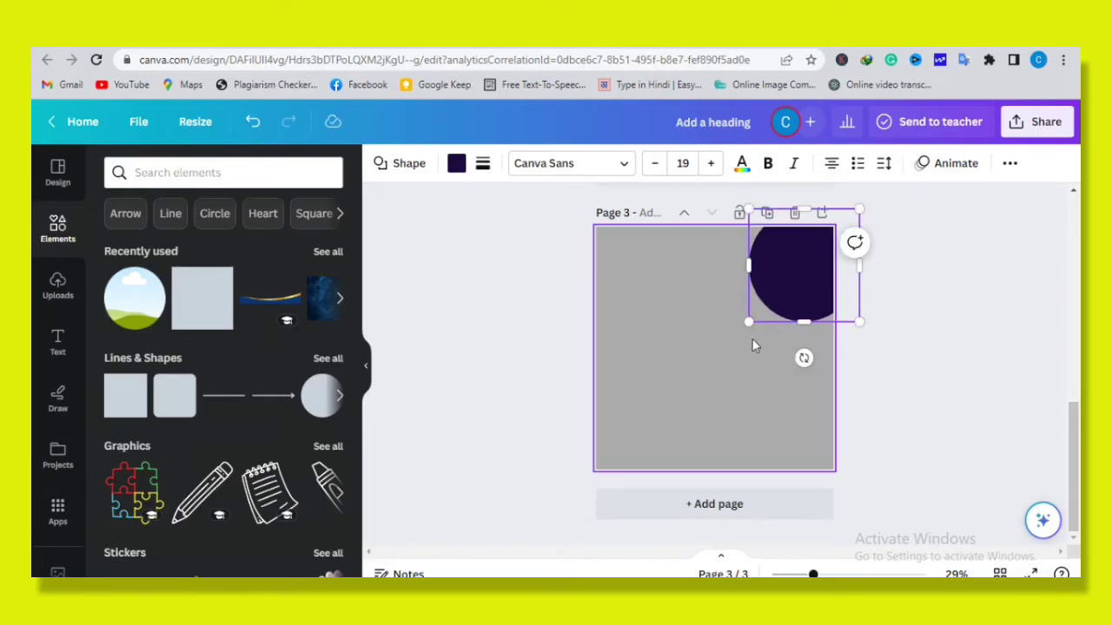
{"action": "left_click_drag", "start_coordinate": [748, 322], "coordinate": [740, 334]}
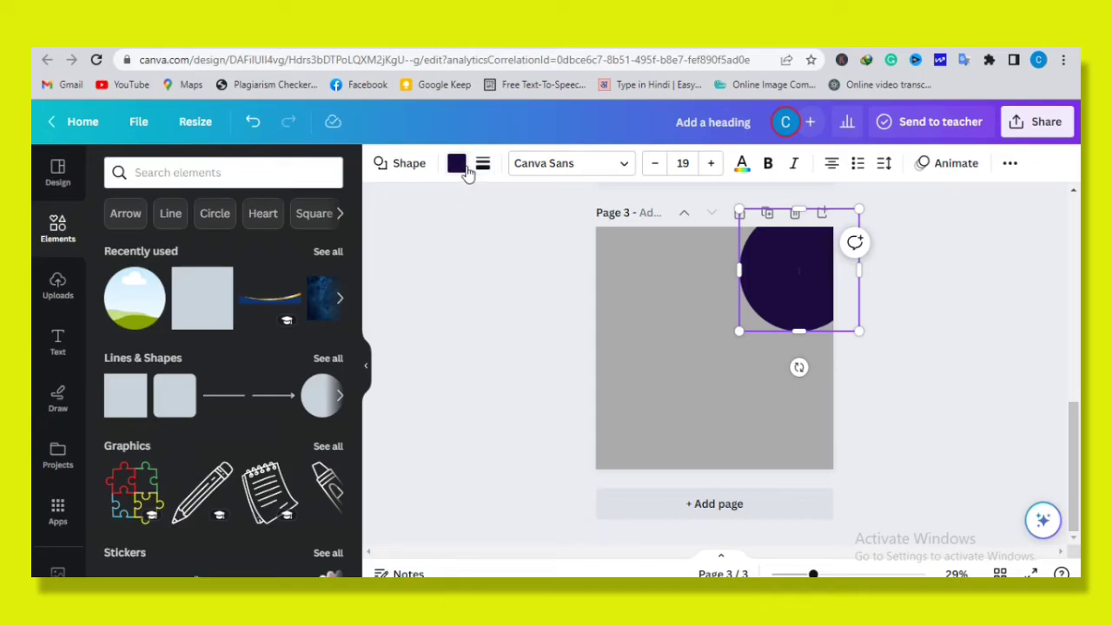
{"action": "left_click", "coordinate": [458, 170]}
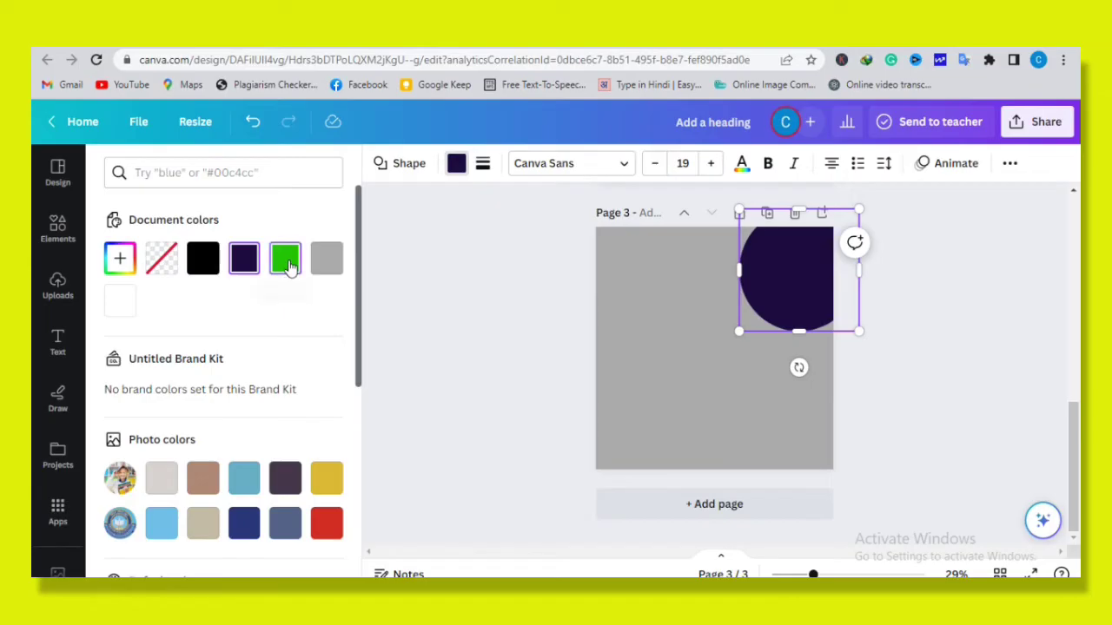
{"action": "left_click", "coordinate": [287, 263]}
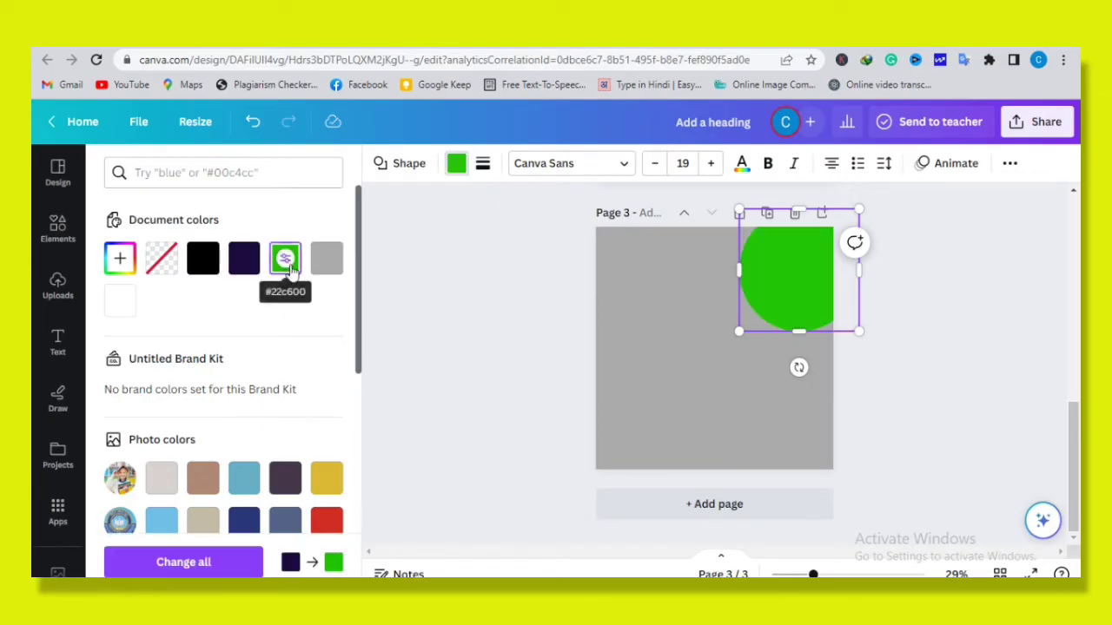
{"action": "left_click", "coordinate": [751, 386]}
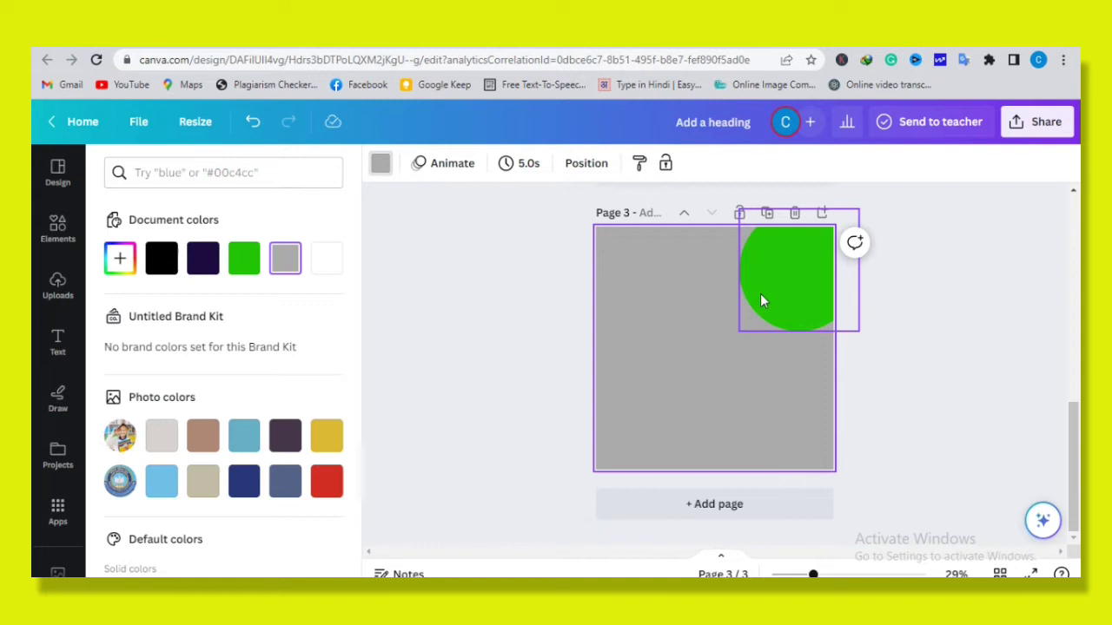
{"action": "left_click", "coordinate": [760, 294]}
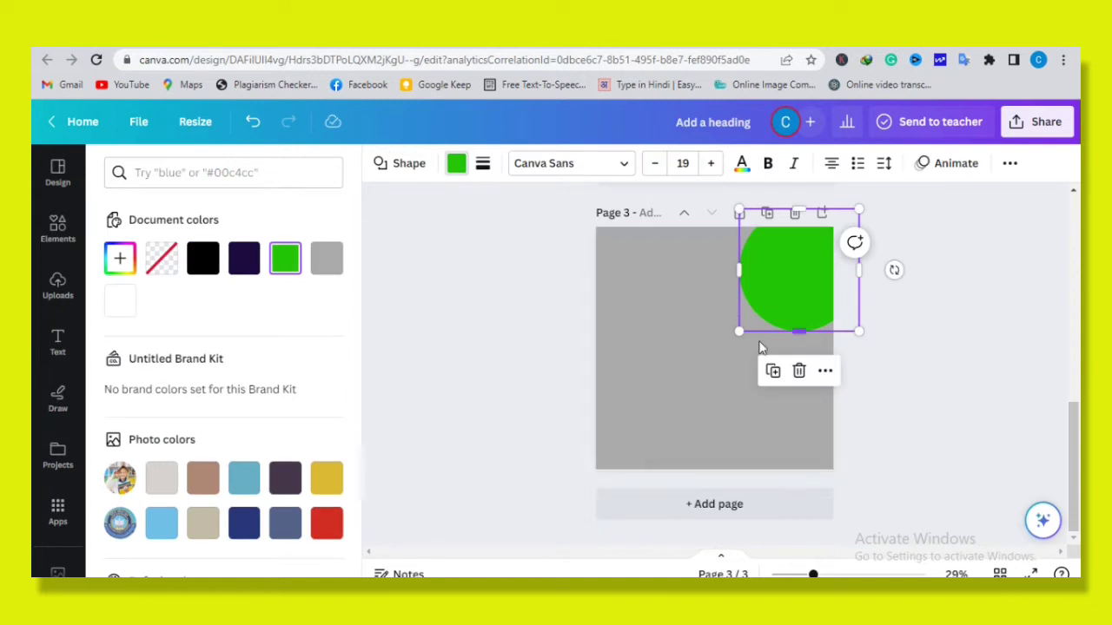
{"action": "left_click", "coordinate": [596, 368]}
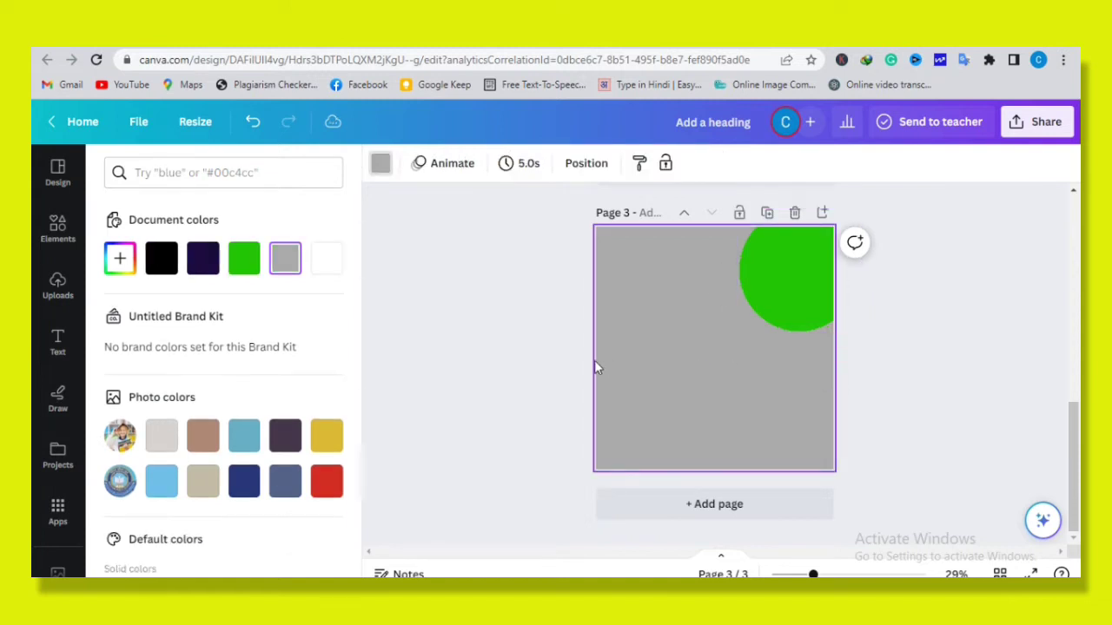
Add a circular photo frame about 684 by 684 and place it against the page's right edge, over the green circle.
{"action": "left_click", "coordinate": [57, 228]}
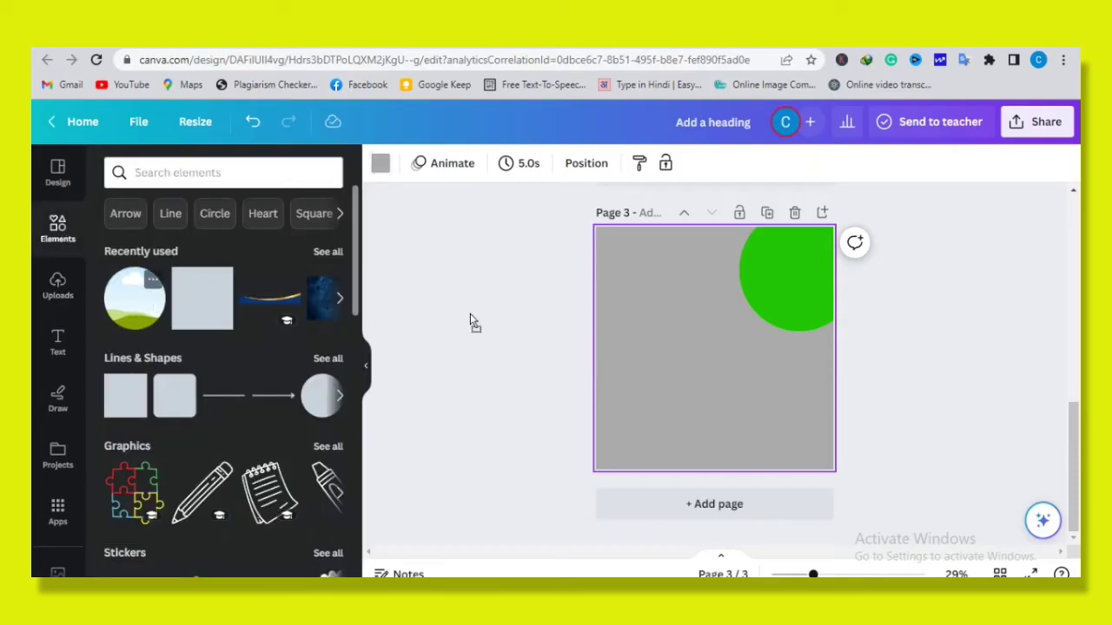
{"action": "left_click_drag", "start_coordinate": [682, 300], "coordinate": [725, 300]}
{"action": "left_click_drag", "start_coordinate": [686, 387], "coordinate": [659, 416]}
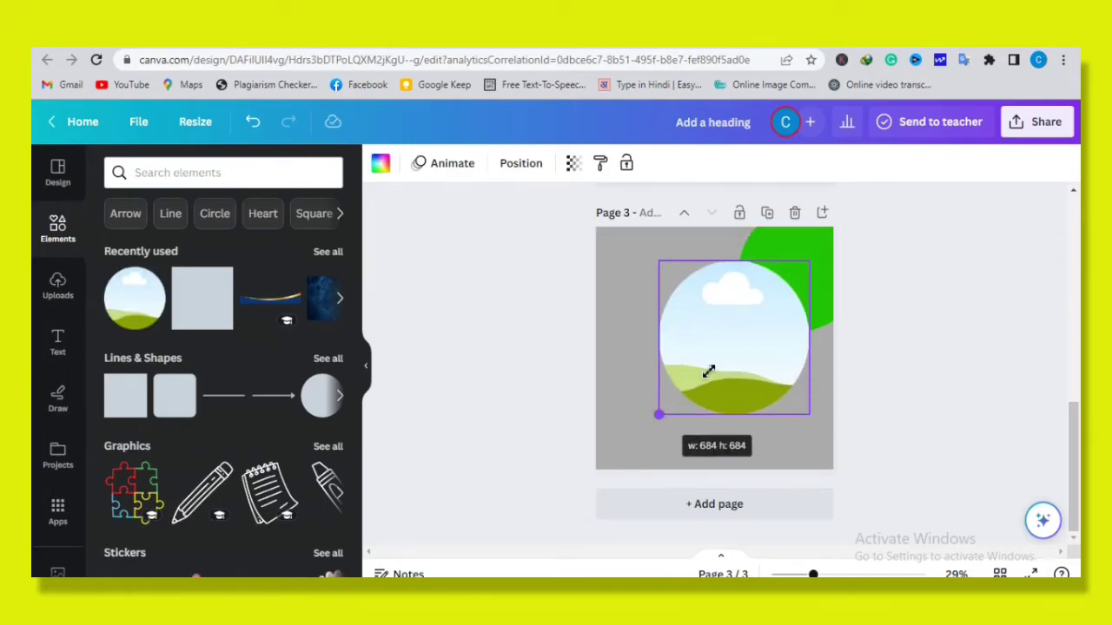
{"action": "left_click_drag", "start_coordinate": [709, 372], "coordinate": [760, 320]}
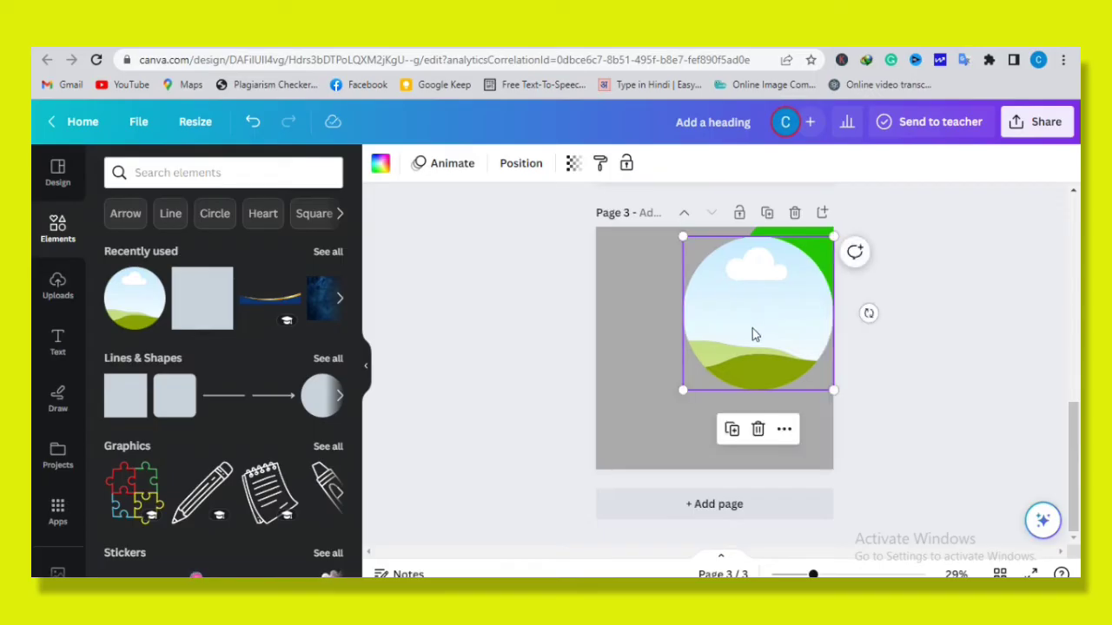
{"action": "left_click", "coordinate": [664, 342]}
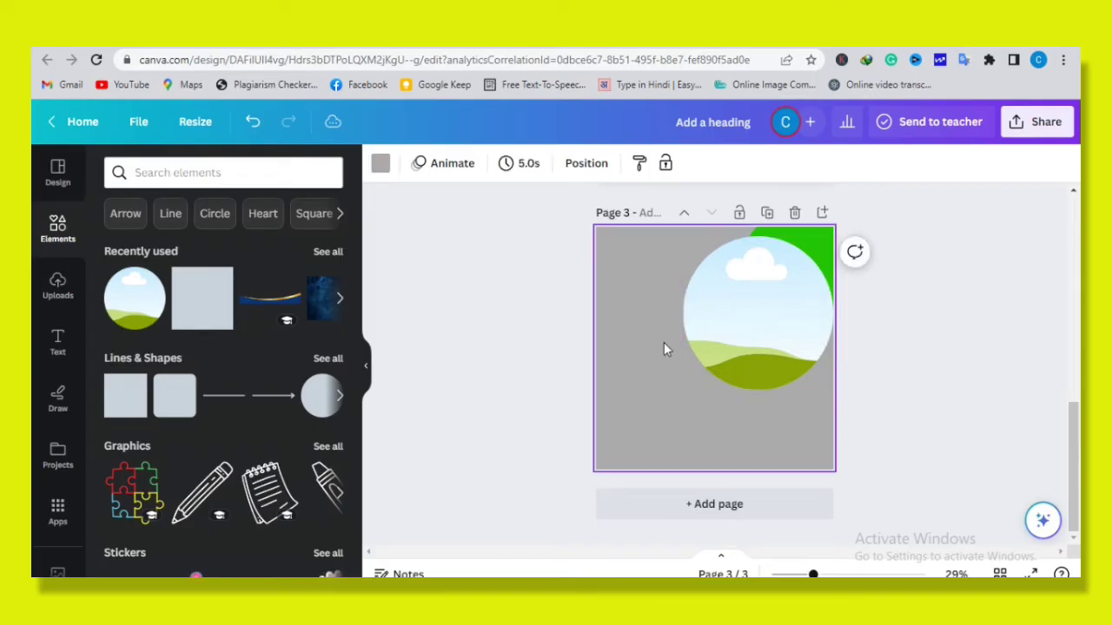
Duplicate the green circle, move the copy to the page's lower middle and enlarge it beyond the photo frame's size.
{"action": "left_click", "coordinate": [805, 235]}
{"action": "left_click", "coordinate": [774, 372]}
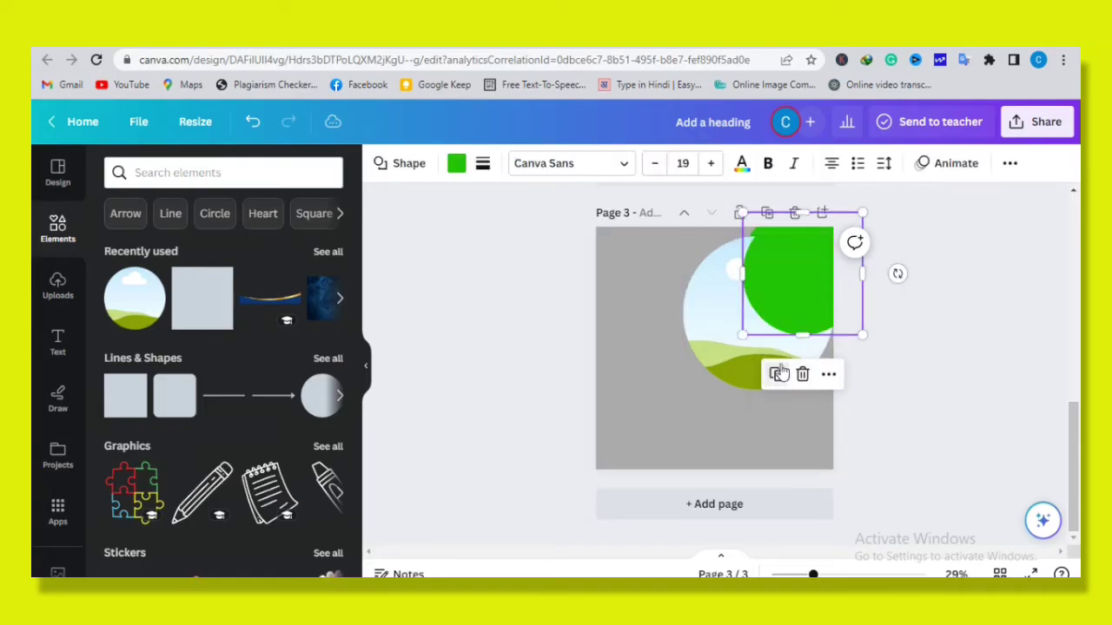
{"action": "left_click_drag", "start_coordinate": [655, 364], "coordinate": [709, 391]}
{"action": "left_click_drag", "start_coordinate": [735, 437], "coordinate": [740, 401]}
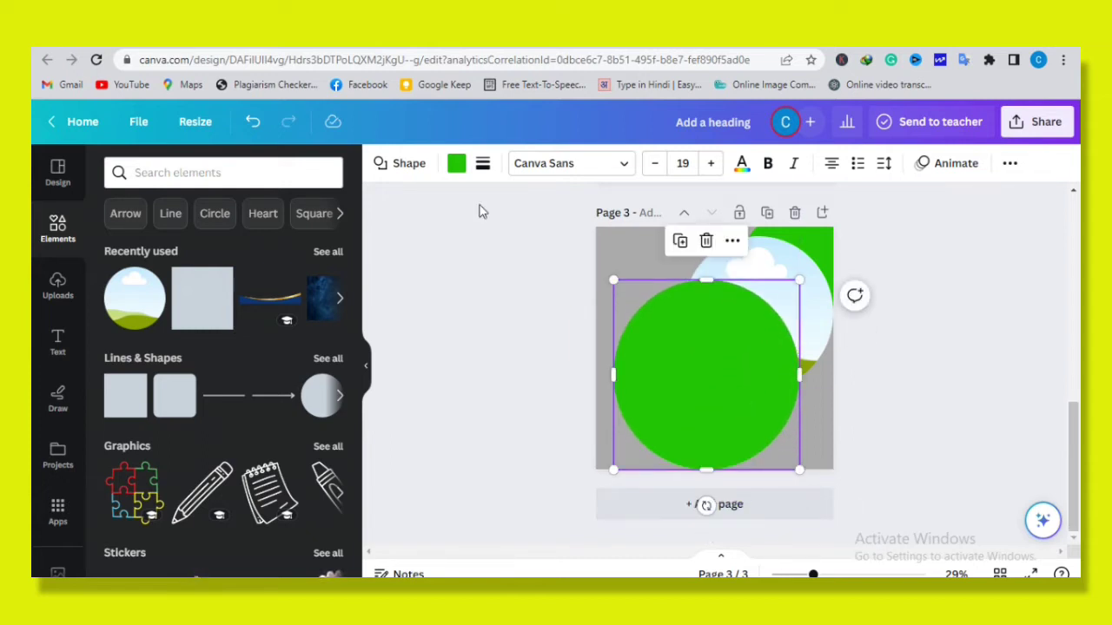
Duplicate the large green circle, set the copy off toward the page's left edge and fill the original with white.
{"action": "left_click", "coordinate": [680, 241]}
{"action": "left_click_drag", "start_coordinate": [603, 442], "coordinate": [698, 380]}
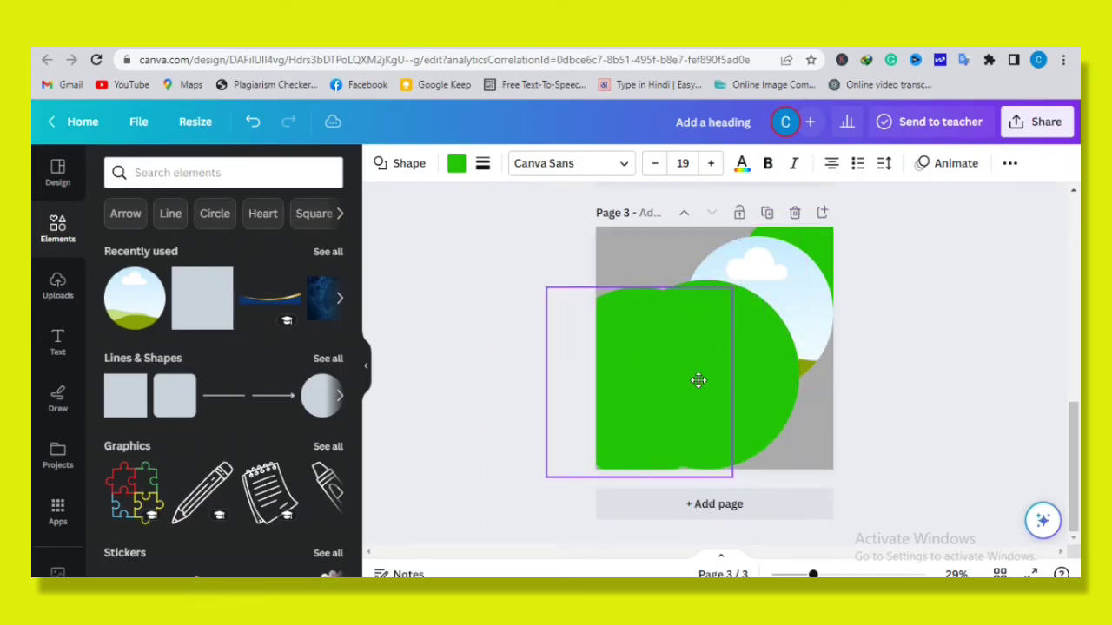
{"action": "left_click", "coordinate": [793, 398]}
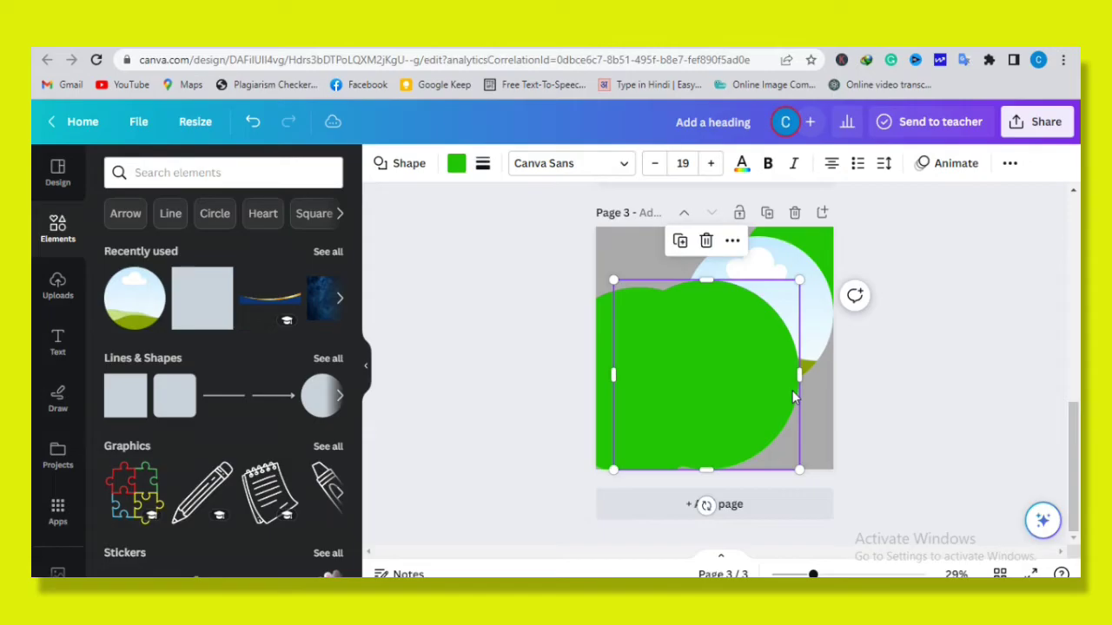
{"action": "left_click", "coordinate": [450, 170]}
{"action": "scroll", "coordinate": [293, 338], "scroll_direction": "down", "scroll_amount": 3}
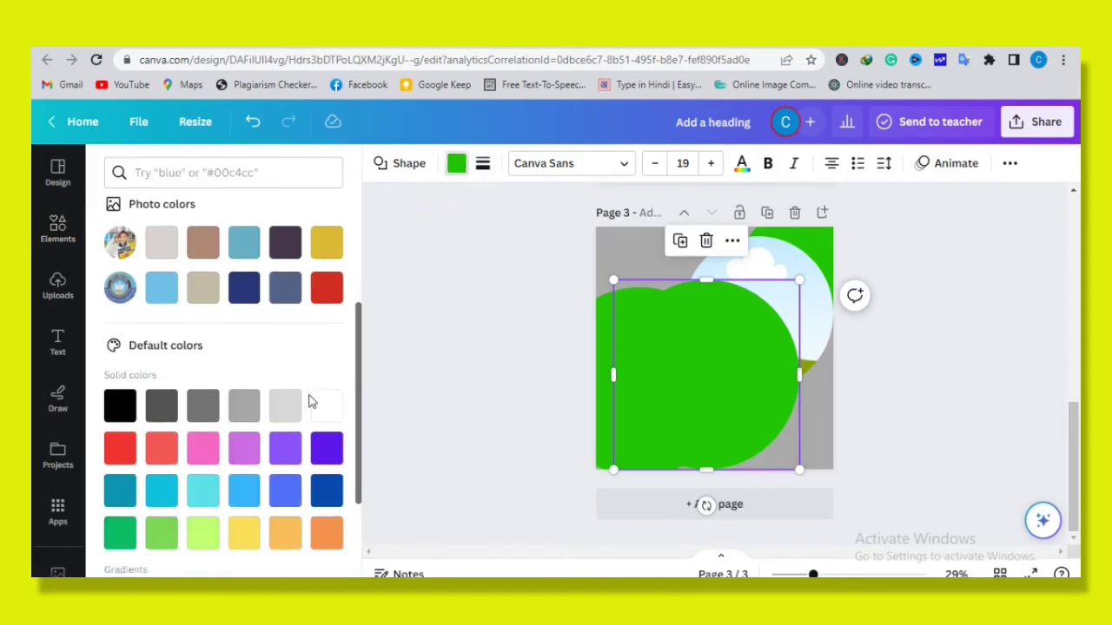
{"action": "left_click", "coordinate": [327, 406]}
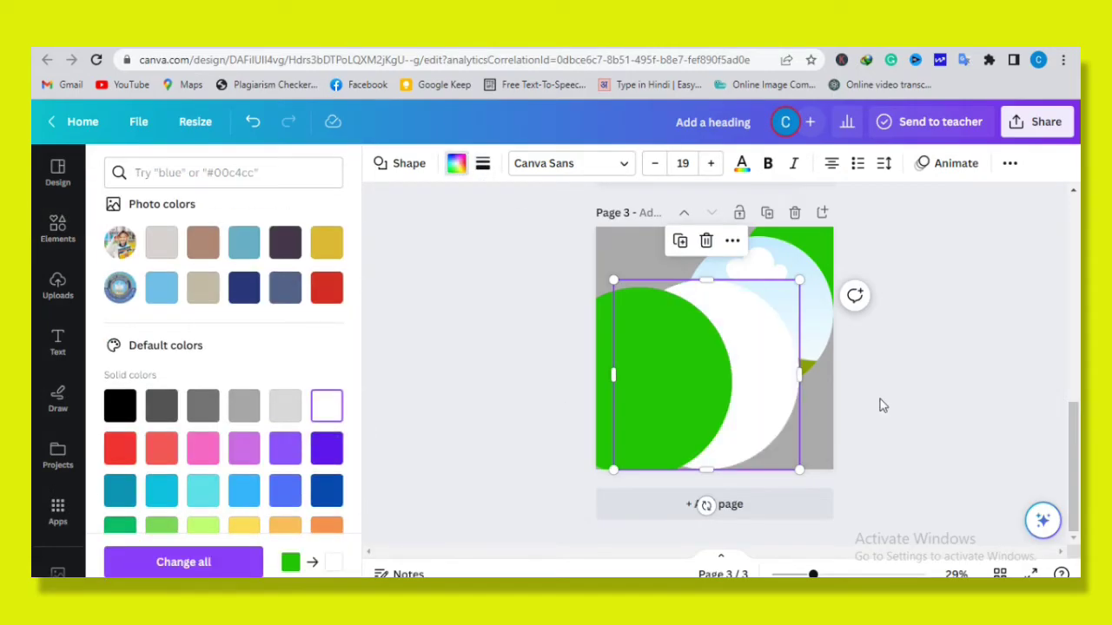
Shrink the green copy and centre it on the white circle so an even white ring surrounds it.
{"action": "left_click_drag", "start_coordinate": [608, 403], "coordinate": [686, 402]}
{"action": "left_click_drag", "start_coordinate": [780, 469], "coordinate": [790, 460]}
{"action": "left_click_drag", "start_coordinate": [742, 392], "coordinate": [748, 398]}
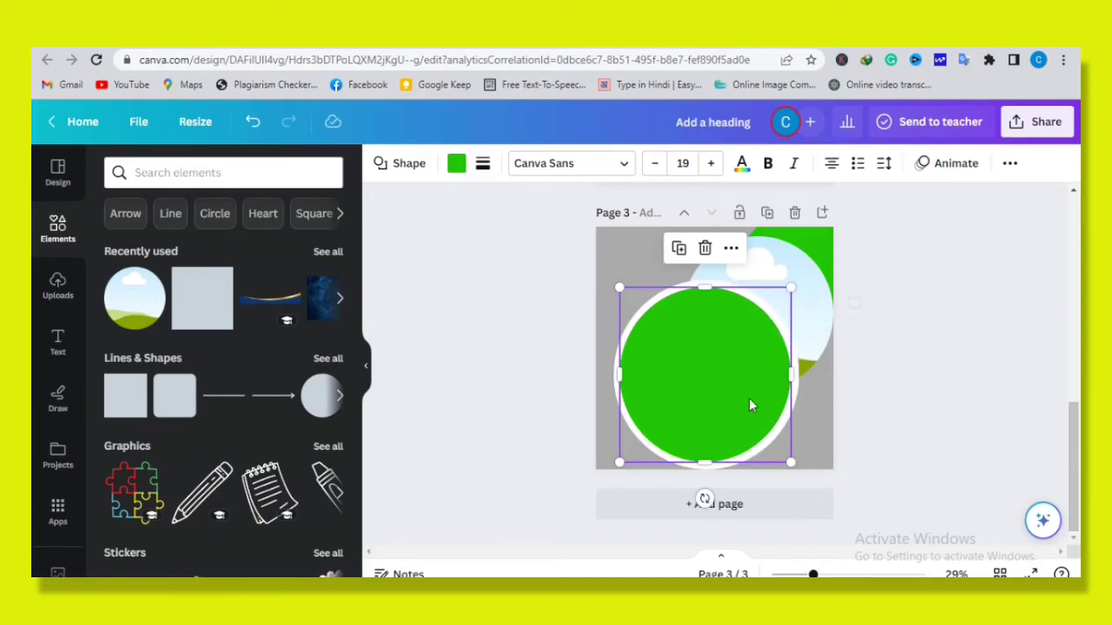
{"action": "left_click", "coordinate": [607, 425]}
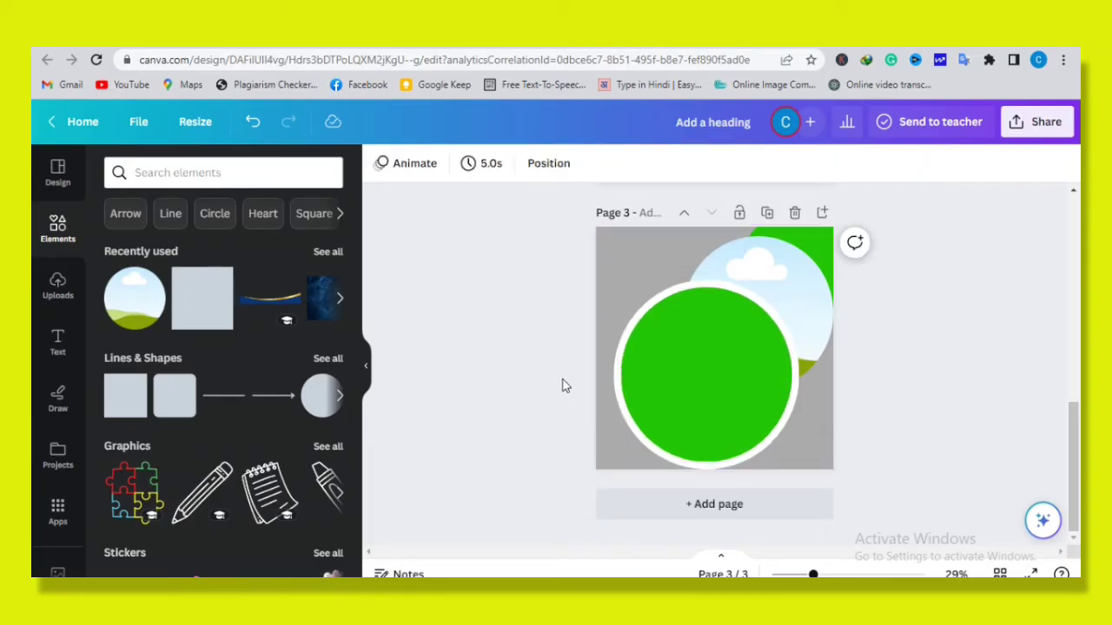
Move the green circle and its white ring together into the page's lower-left corner, and nudge the photo frame slightly right.
{"action": "left_click_drag", "start_coordinate": [554, 346], "coordinate": [643, 434]}
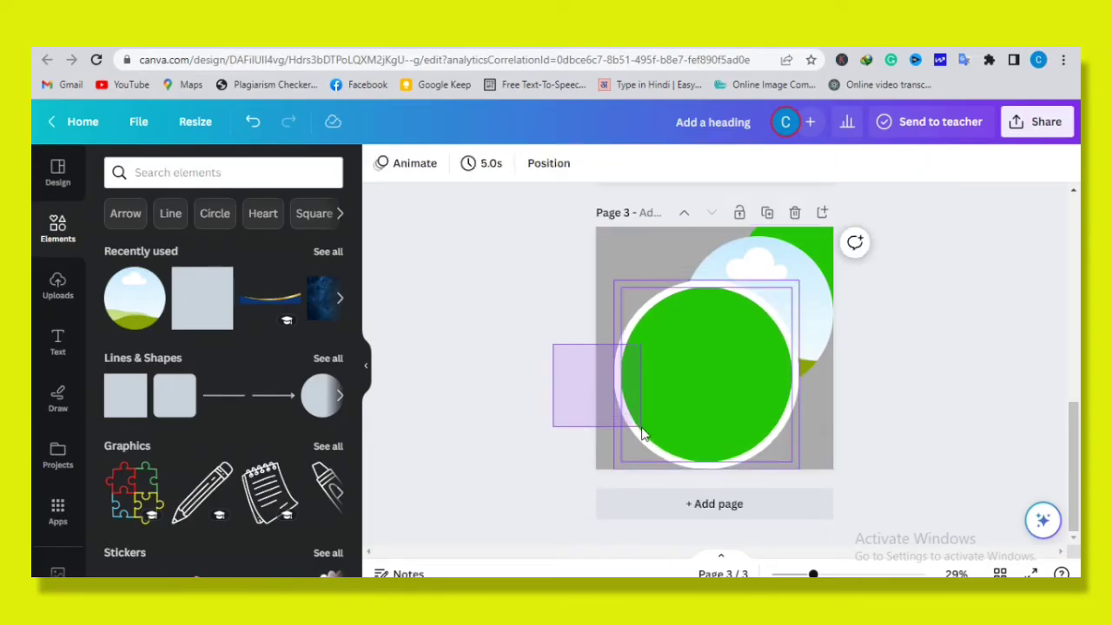
{"action": "left_click_drag", "start_coordinate": [709, 387], "coordinate": [651, 411]}
{"action": "left_click", "coordinate": [771, 343]}
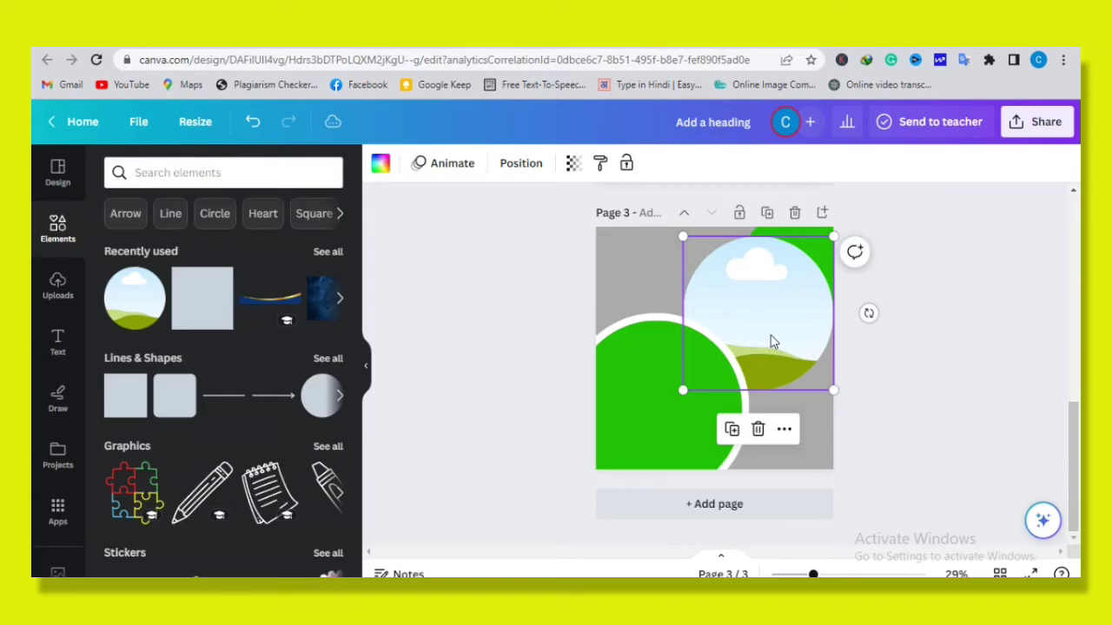
{"action": "left_click_drag", "start_coordinate": [771, 343], "coordinate": [772, 342]}
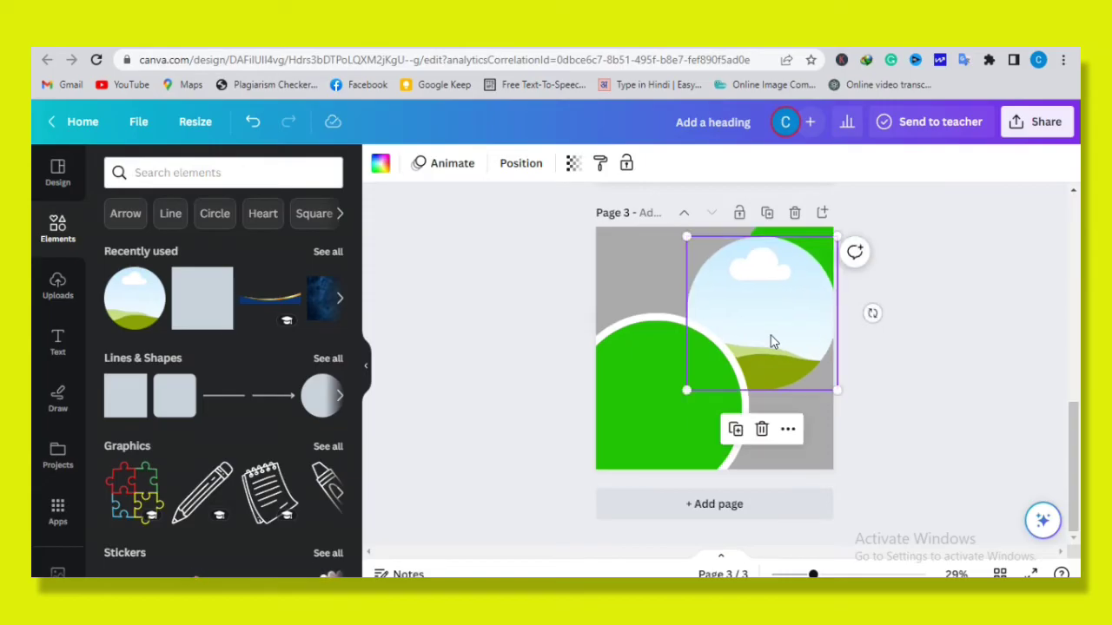
{"action": "left_click", "coordinate": [549, 366]}
Fill the green circle inside the white ring with the dark purple document colour.
{"action": "left_click", "coordinate": [656, 403]}
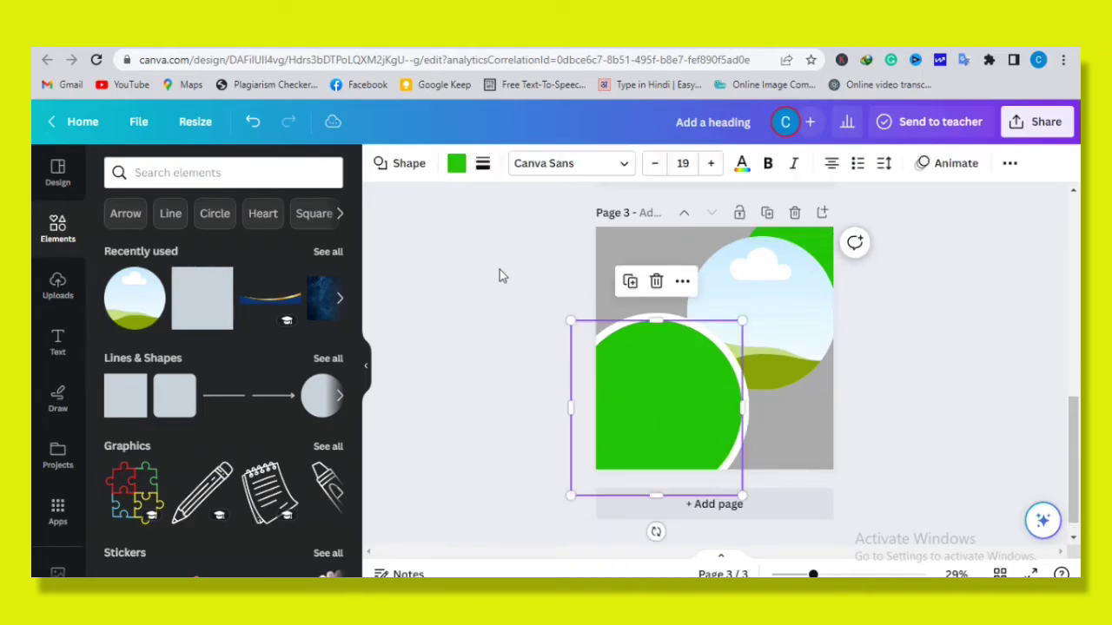
{"action": "left_click", "coordinate": [456, 165]}
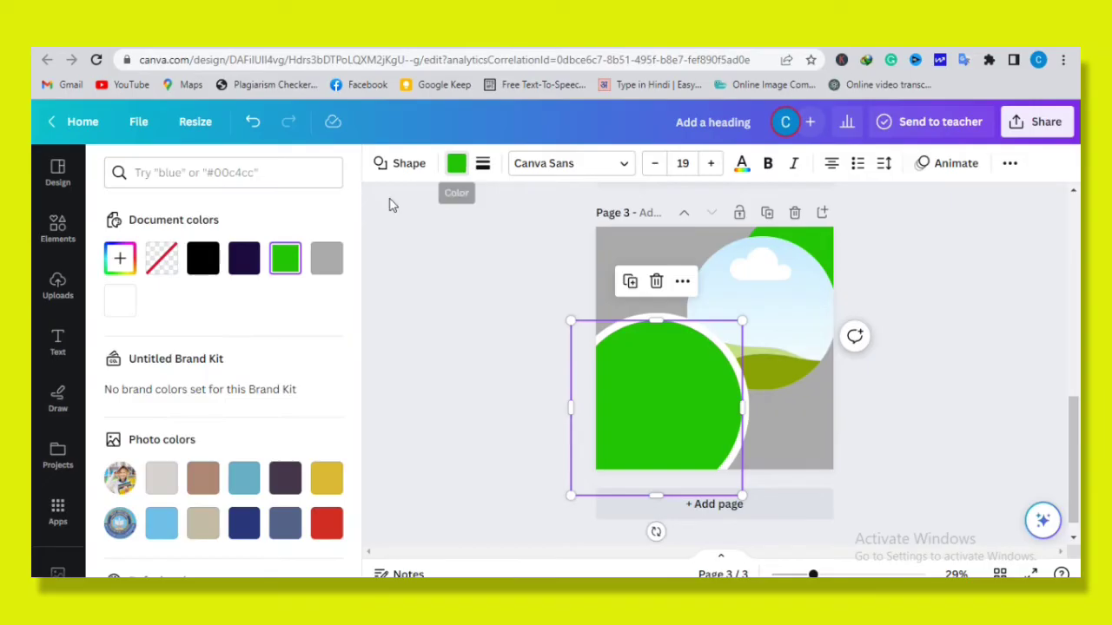
{"action": "left_click", "coordinate": [244, 260]}
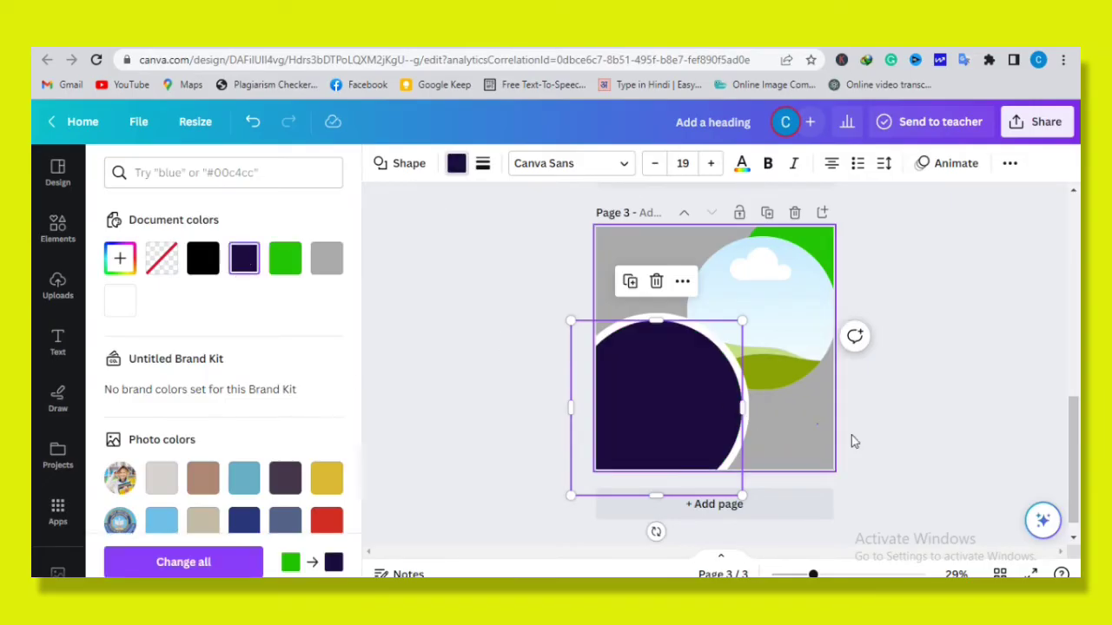
{"action": "left_click", "coordinate": [865, 416]}
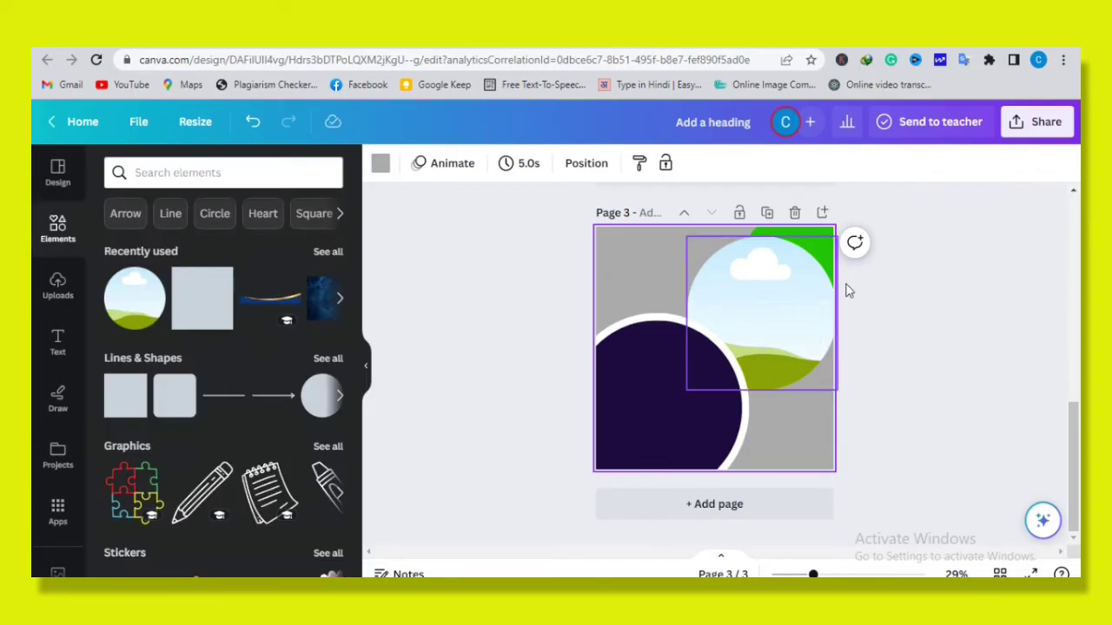
{"action": "left_click", "coordinate": [796, 347]}
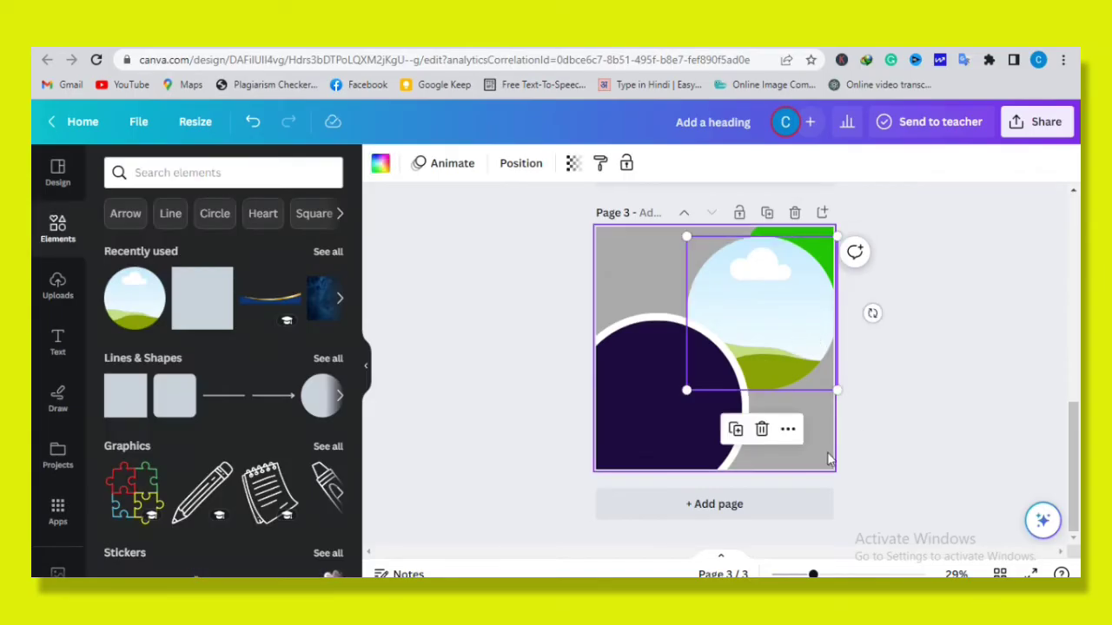
{"action": "left_click", "coordinate": [870, 408]}
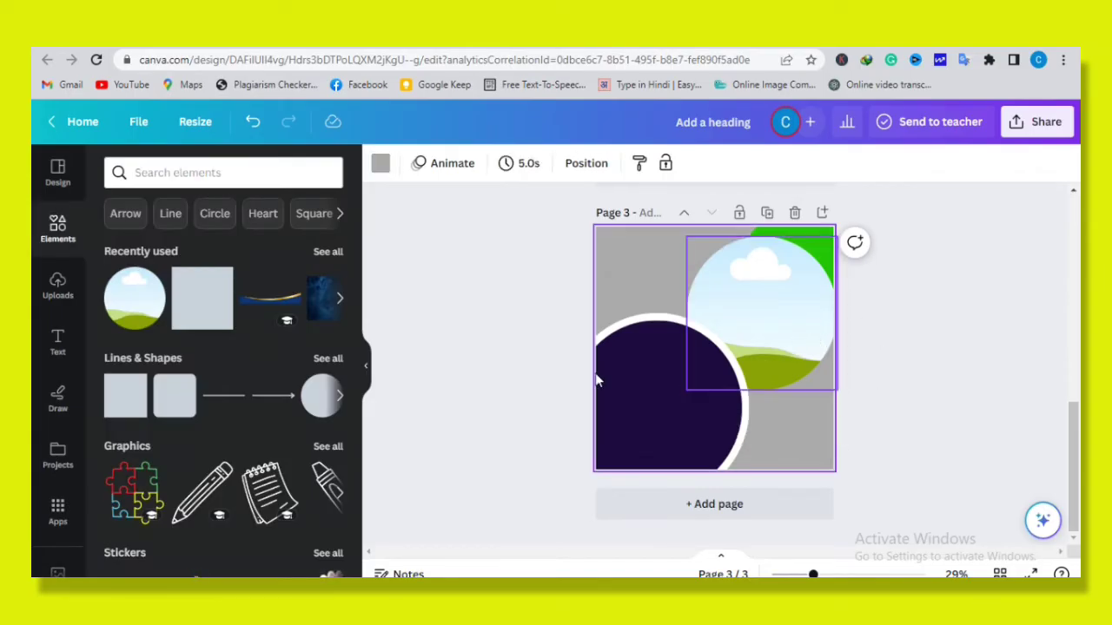
Search the photo library for "school kids with book".
{"action": "scroll", "coordinate": [58, 516], "scroll_direction": "down", "scroll_amount": 1}
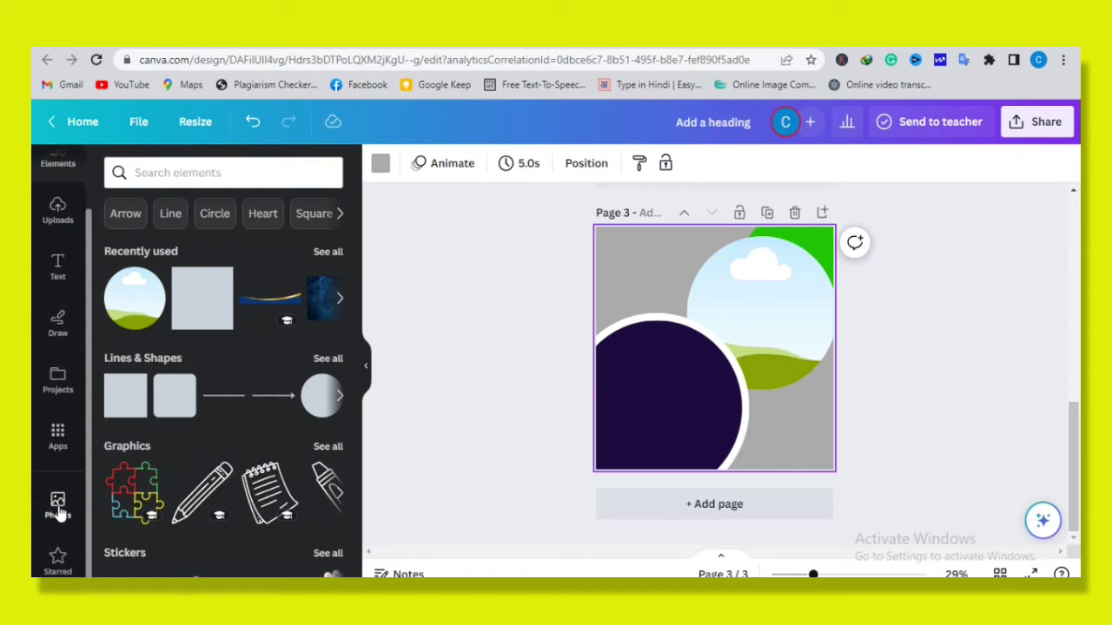
{"action": "left_click", "coordinate": [57, 507]}
{"action": "left_click", "coordinate": [250, 173]}
{"action": "key", "text": "Down"}
{"action": "key", "text": "Down"}
{"action": "key", "text": "Down"}
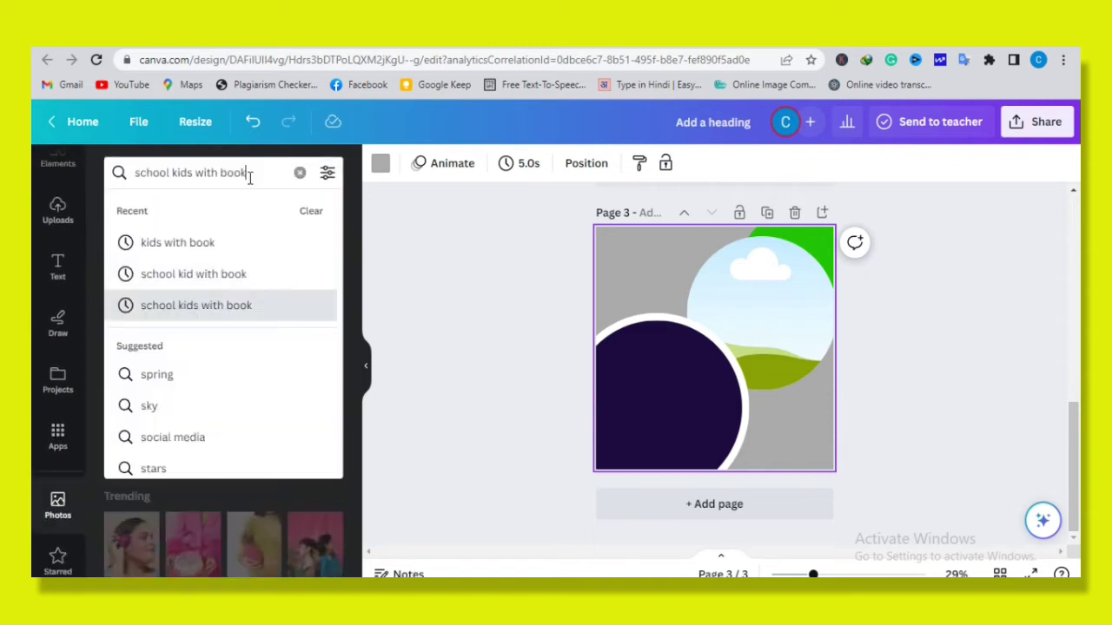
{"action": "key", "text": "Return"}
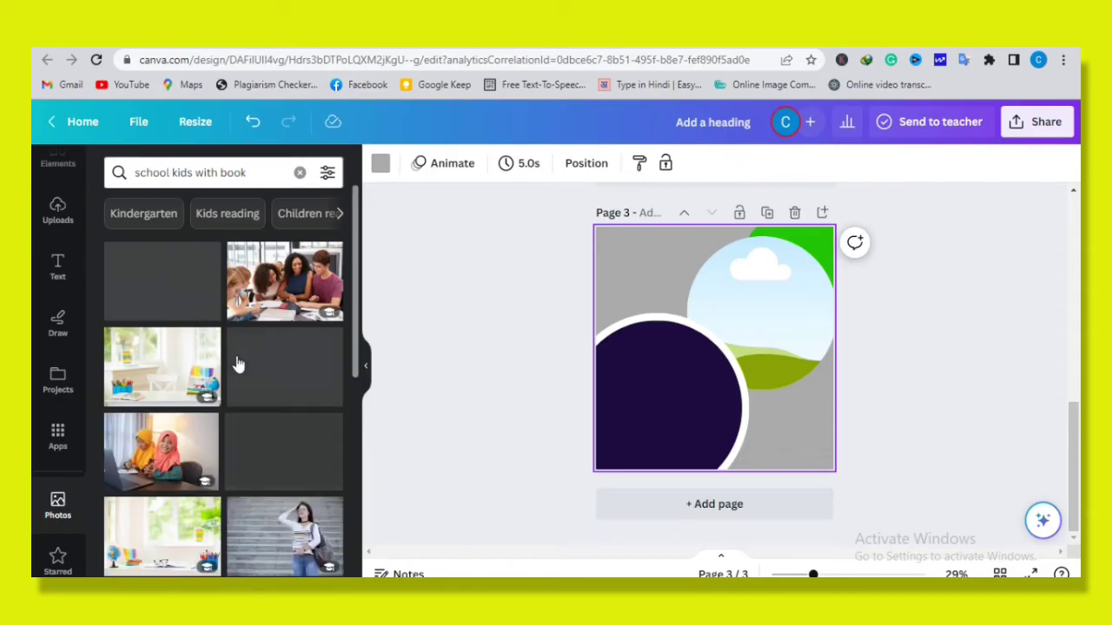
Browse the photo results and fill the circular frame with the curly-haired boy holding a book over his head.
{"action": "scroll", "coordinate": [239, 374], "scroll_direction": "down", "scroll_amount": 8}
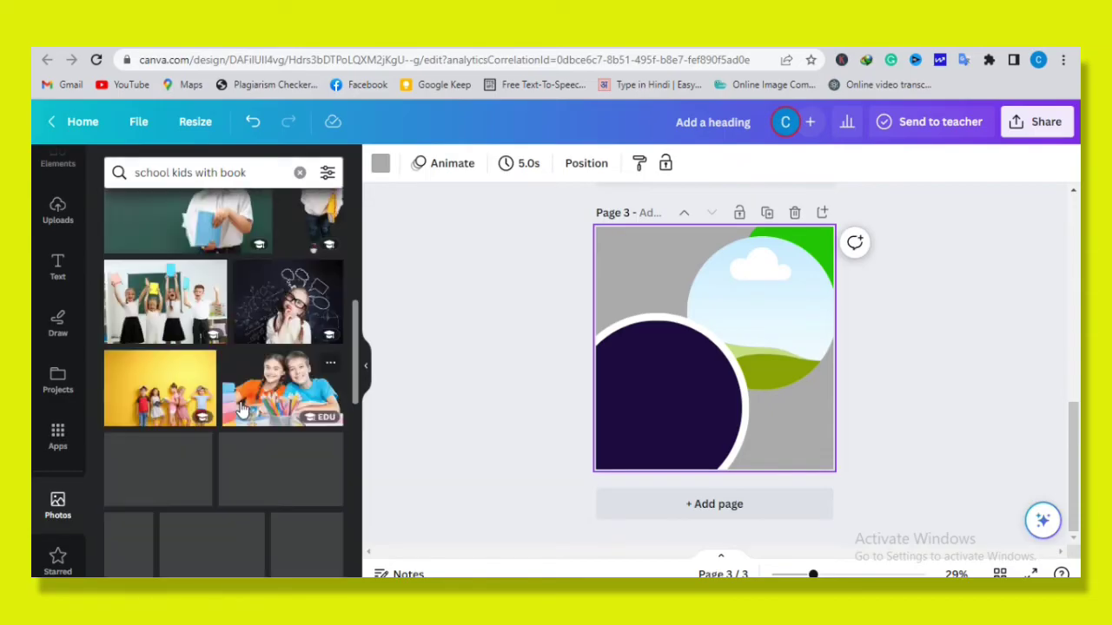
{"action": "scroll", "coordinate": [242, 416], "scroll_direction": "down", "scroll_amount": 10}
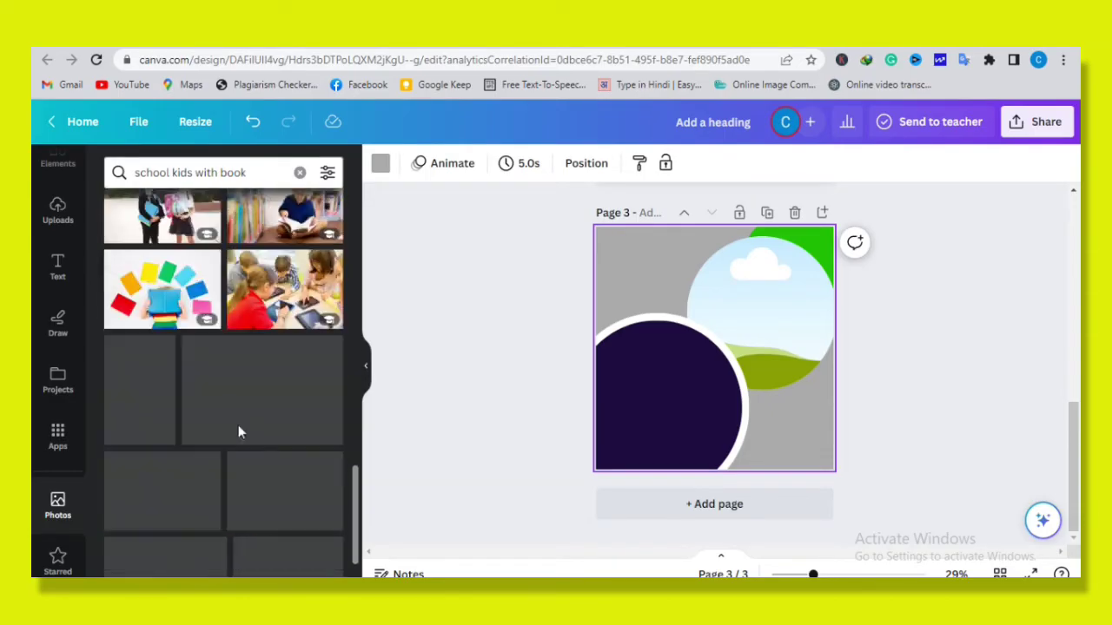
{"action": "scroll", "coordinate": [238, 428], "scroll_direction": "down", "scroll_amount": 2}
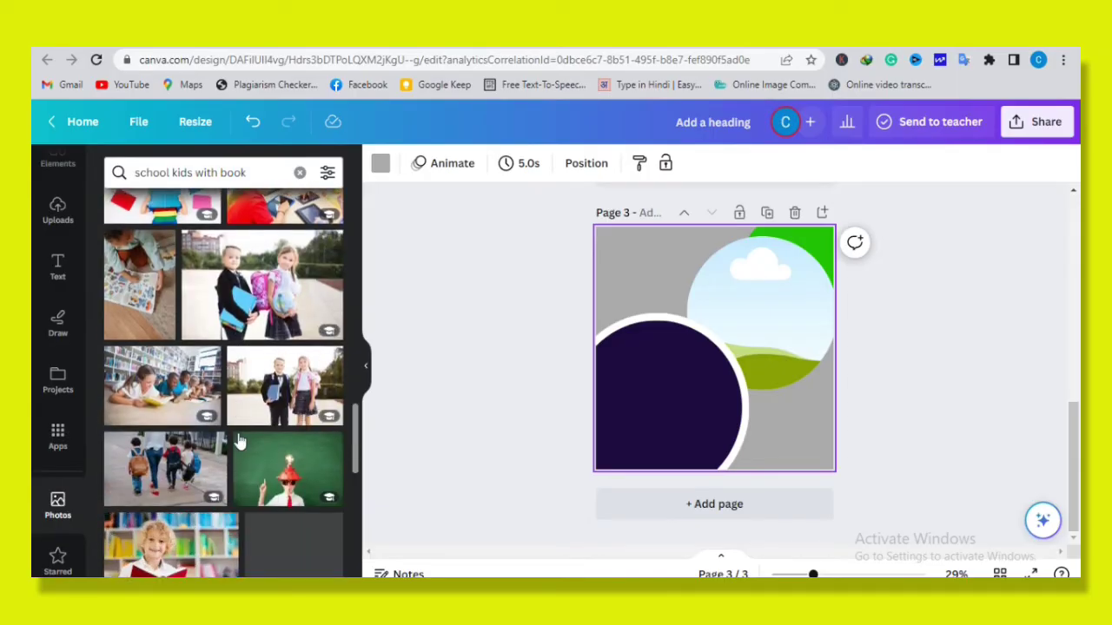
{"action": "scroll", "coordinate": [240, 442], "scroll_direction": "down", "scroll_amount": 4}
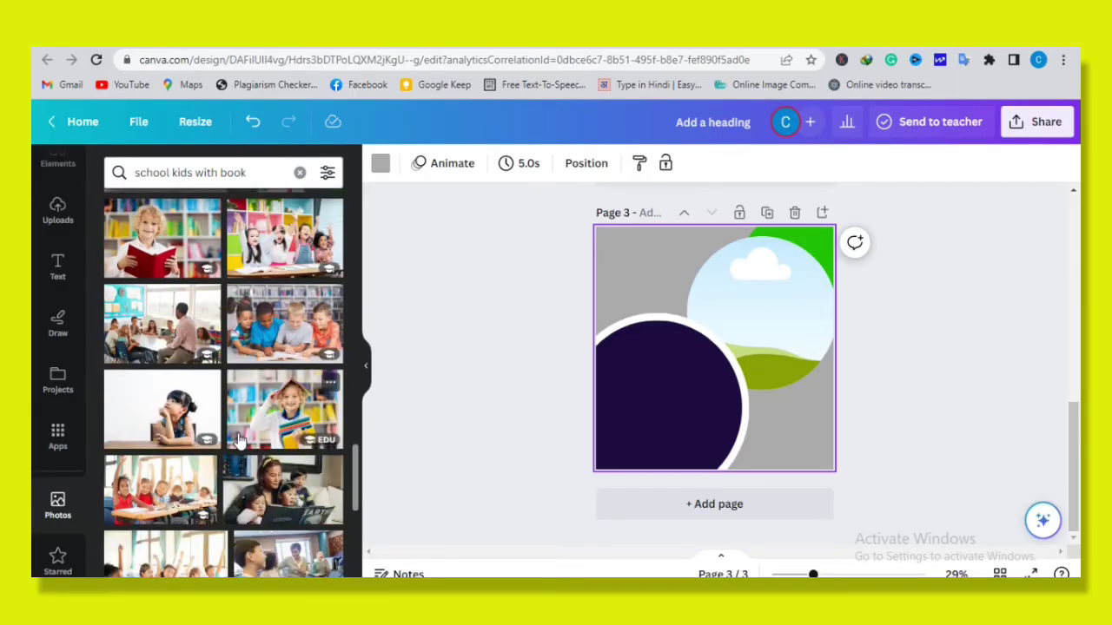
{"action": "left_click_drag", "start_coordinate": [289, 406], "coordinate": [764, 294]}
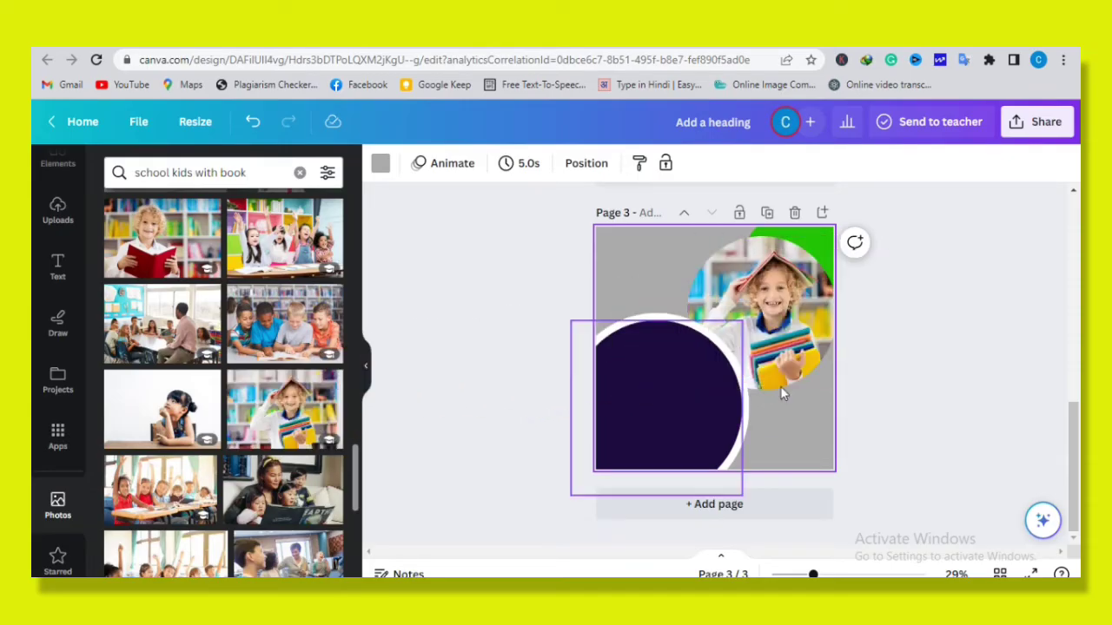
Duplicate the green circle behind the photo, shrink the copy and place it on the purple circle's upper-right edge.
{"action": "left_click", "coordinate": [826, 241]}
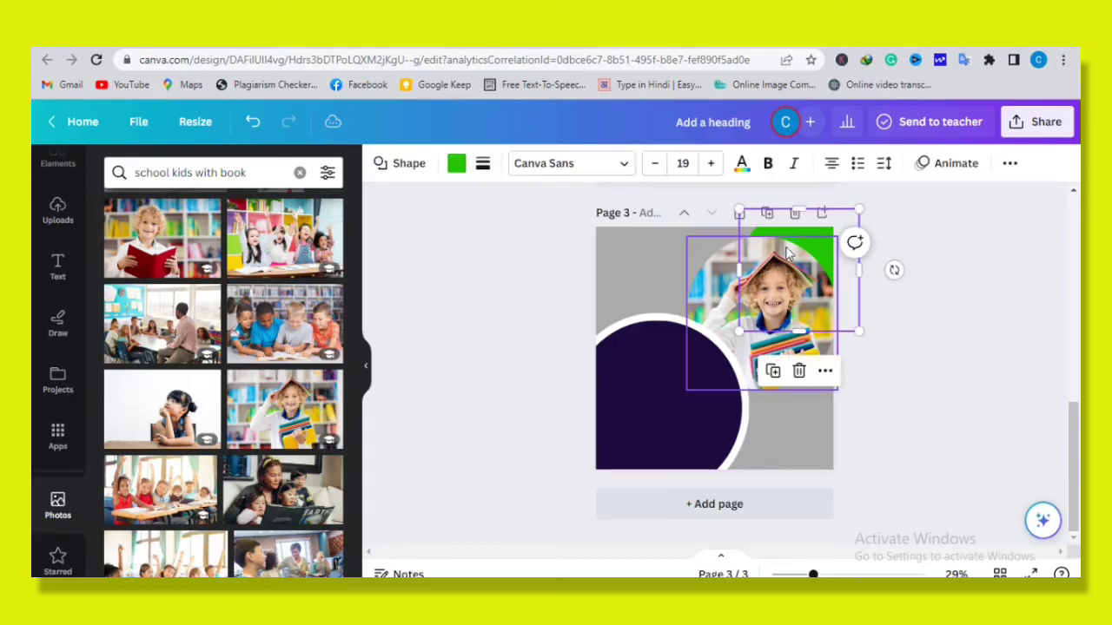
{"action": "left_click", "coordinate": [772, 371]}
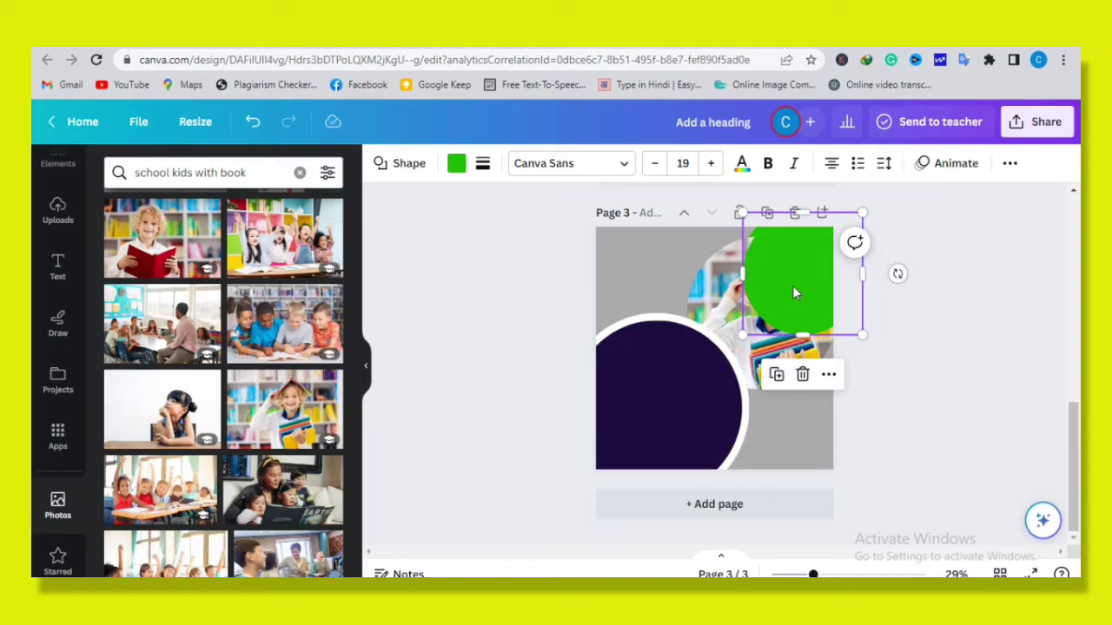
{"action": "left_click_drag", "start_coordinate": [749, 337], "coordinate": [660, 427]}
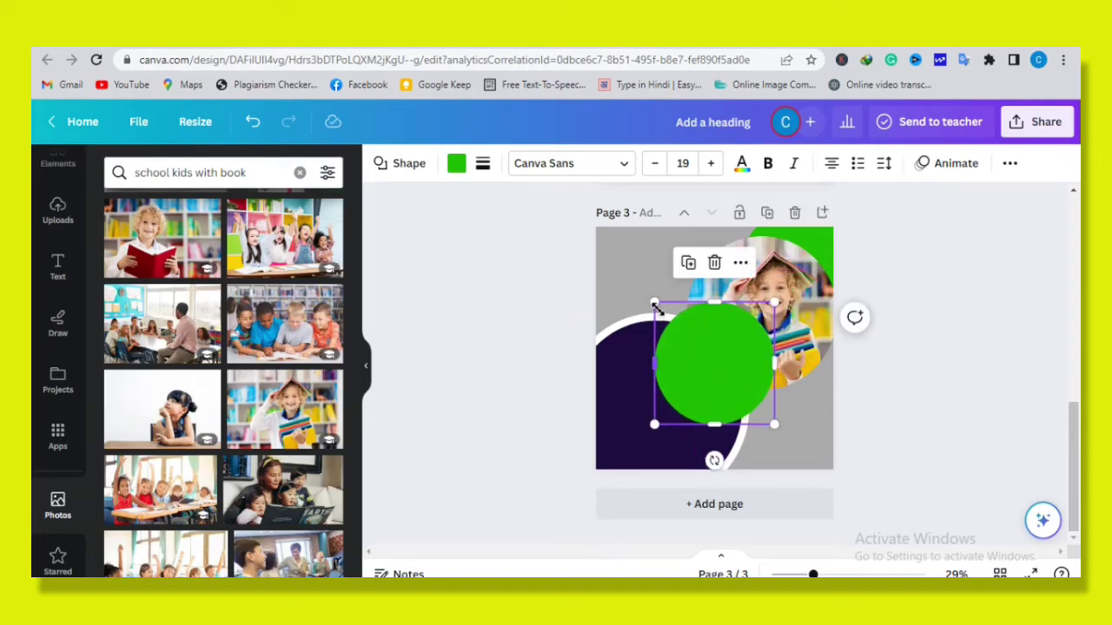
{"action": "left_click_drag", "start_coordinate": [662, 307], "coordinate": [734, 353]}
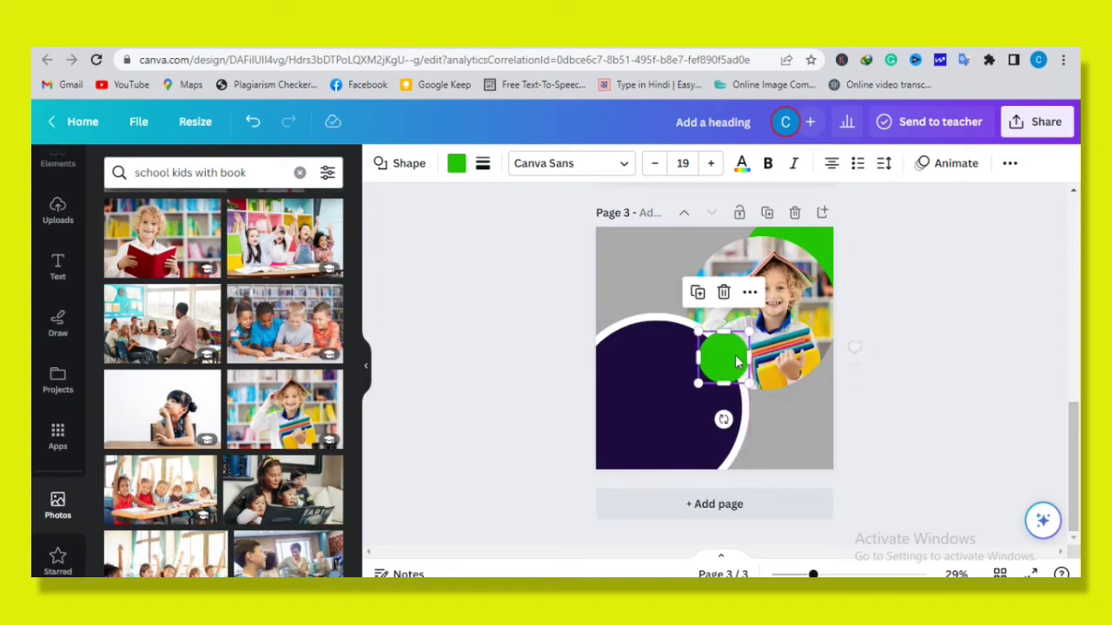
Enlarge the circular photo frame slightly and shift the purple circle with its white ring a little to the left.
{"action": "left_click", "coordinate": [821, 396]}
{"action": "left_click_drag", "start_coordinate": [848, 396], "coordinate": [856, 408]}
{"action": "left_click_drag", "start_coordinate": [808, 382], "coordinate": [797, 377]}
{"action": "left_click_drag", "start_coordinate": [559, 385], "coordinate": [659, 475]}
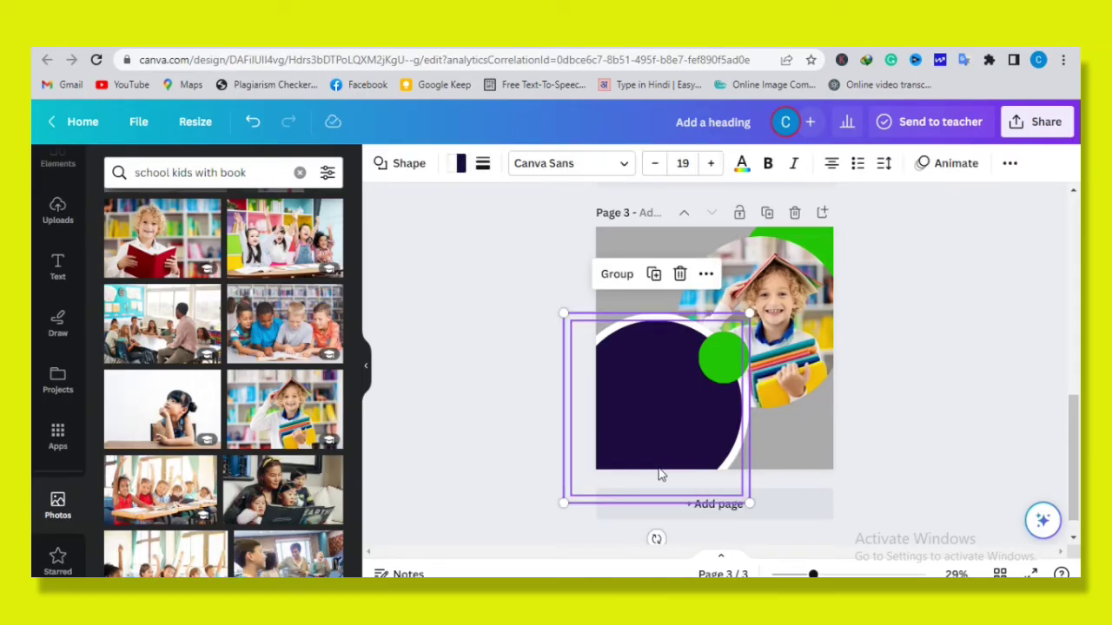
{"action": "left_click", "coordinate": [659, 475]}
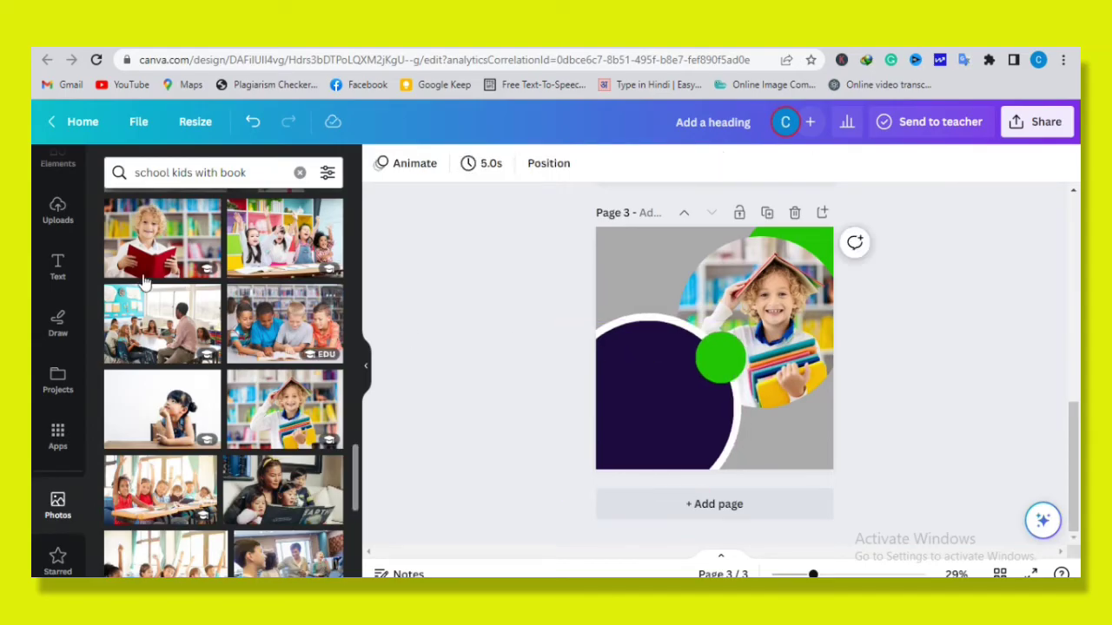
Add a heading reading ENROLL NOW on the purple circle and set its font to League Spartan.
{"action": "left_click", "coordinate": [63, 268]}
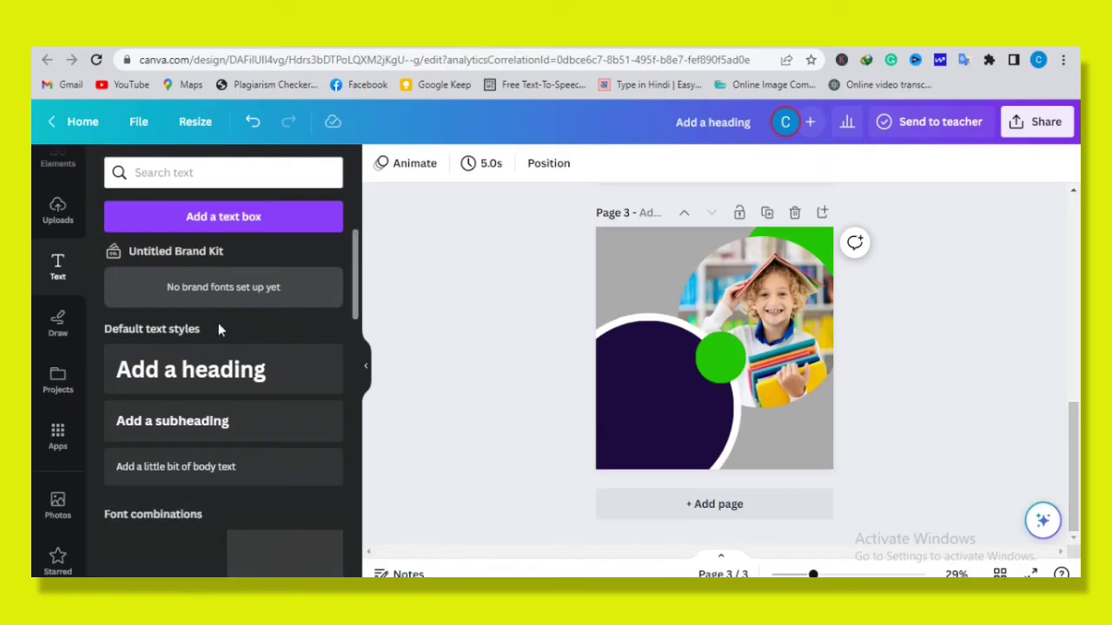
{"action": "left_click_drag", "start_coordinate": [235, 387], "coordinate": [682, 397]}
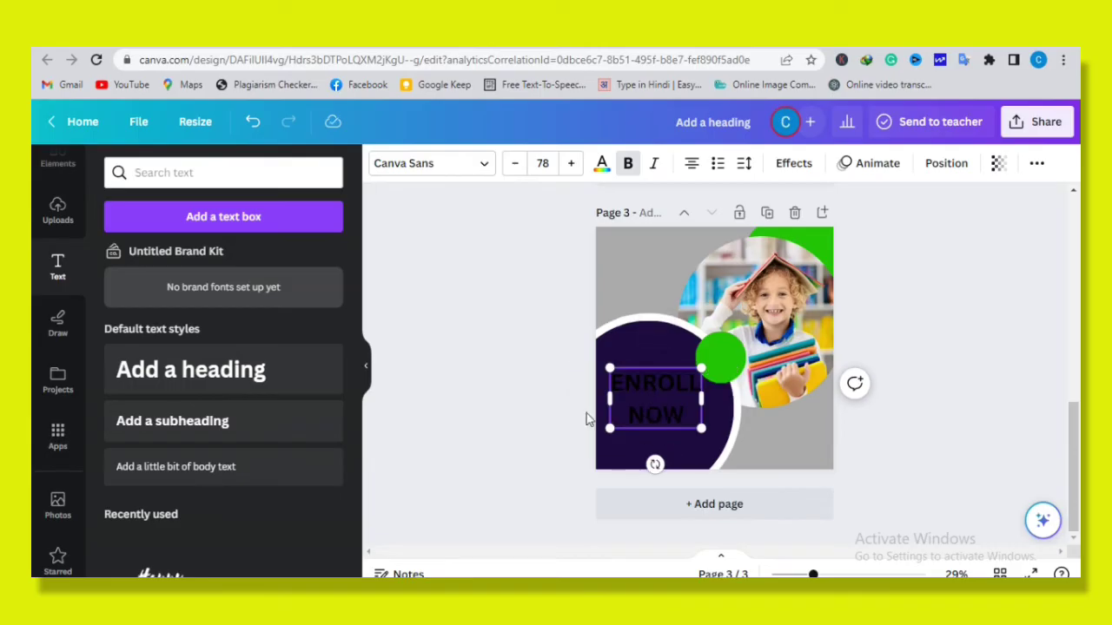
{"action": "left_click", "coordinate": [479, 162]}
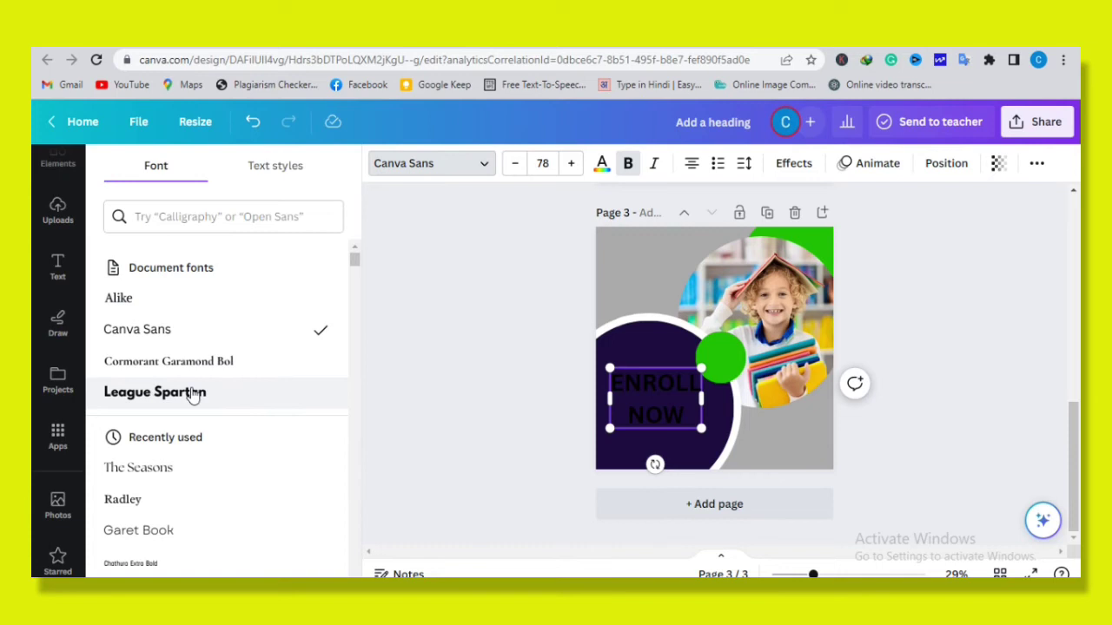
{"action": "left_click", "coordinate": [194, 391]}
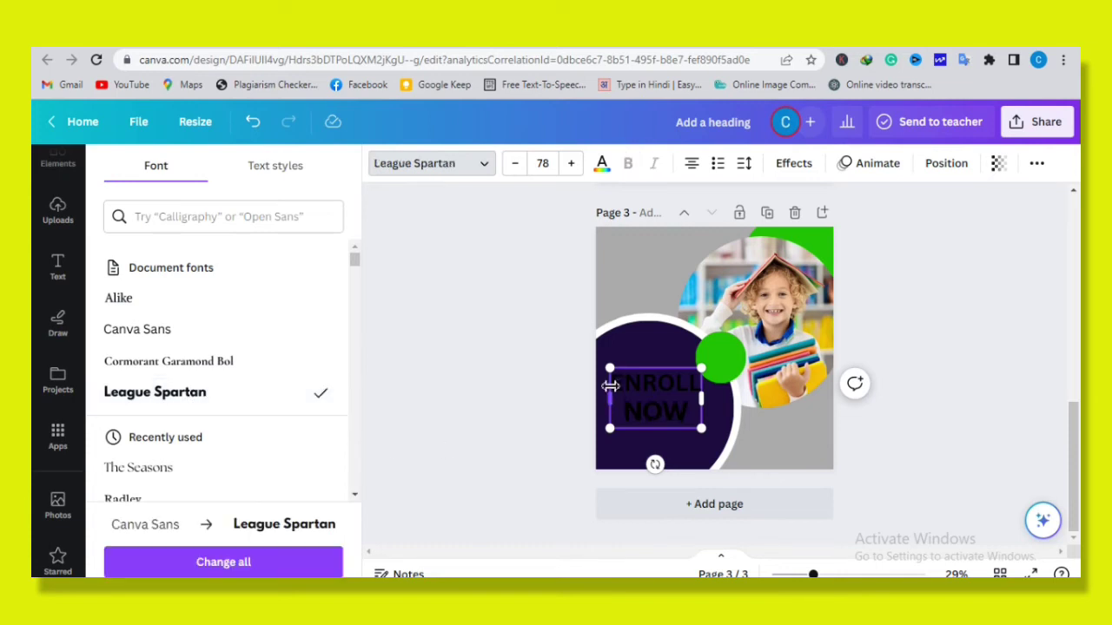
Shrink the ENROLL NOW text to size 31.2 and move it onto the small green circle.
{"action": "left_click_drag", "start_coordinate": [612, 371], "coordinate": [655, 399]}
{"action": "left_click_drag", "start_coordinate": [689, 466], "coordinate": [736, 408]}
{"action": "left_click_drag", "start_coordinate": [700, 343], "coordinate": [709, 349]}
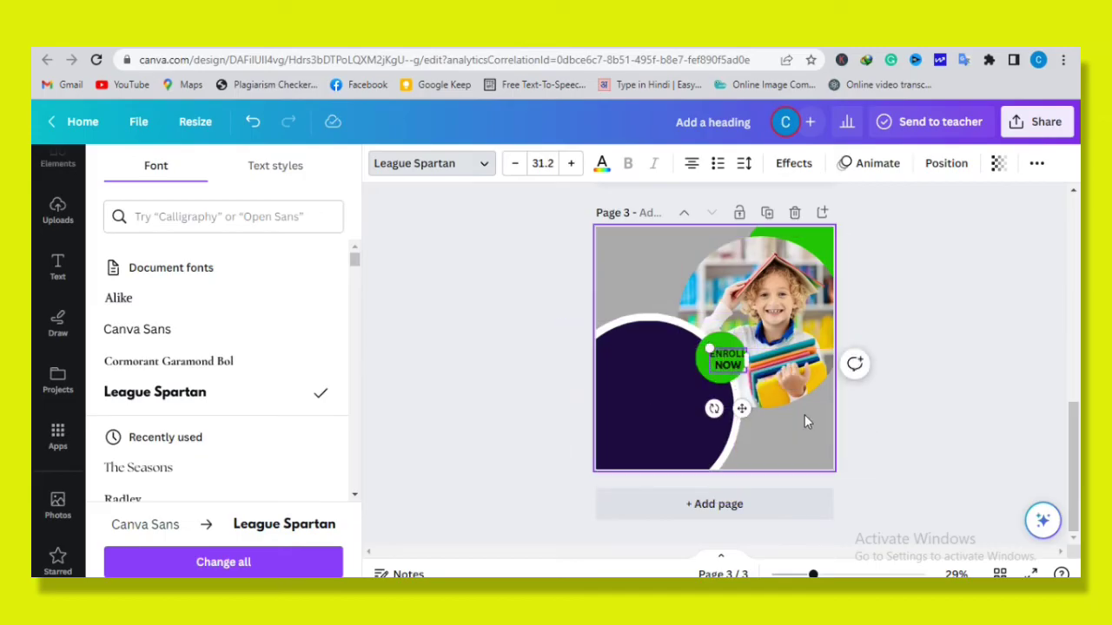
{"action": "key", "text": "Escape"}
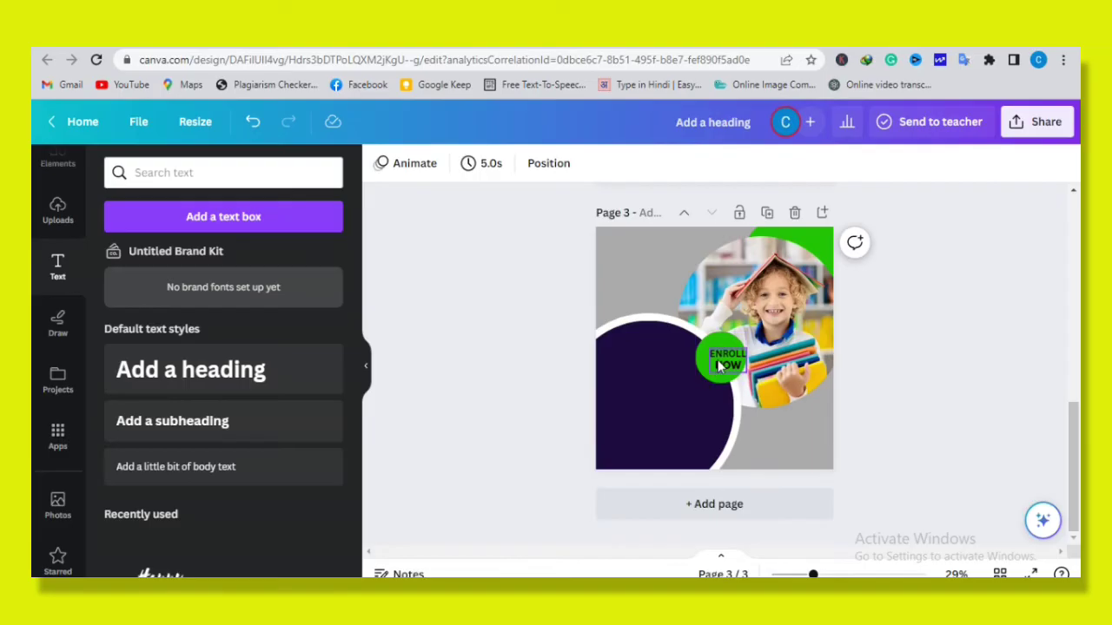
Apply League Spartan to the whole ENROLL NOW text and centre it on the small green circle.
{"action": "left_click", "coordinate": [725, 365]}
{"action": "left_click", "coordinate": [452, 173]}
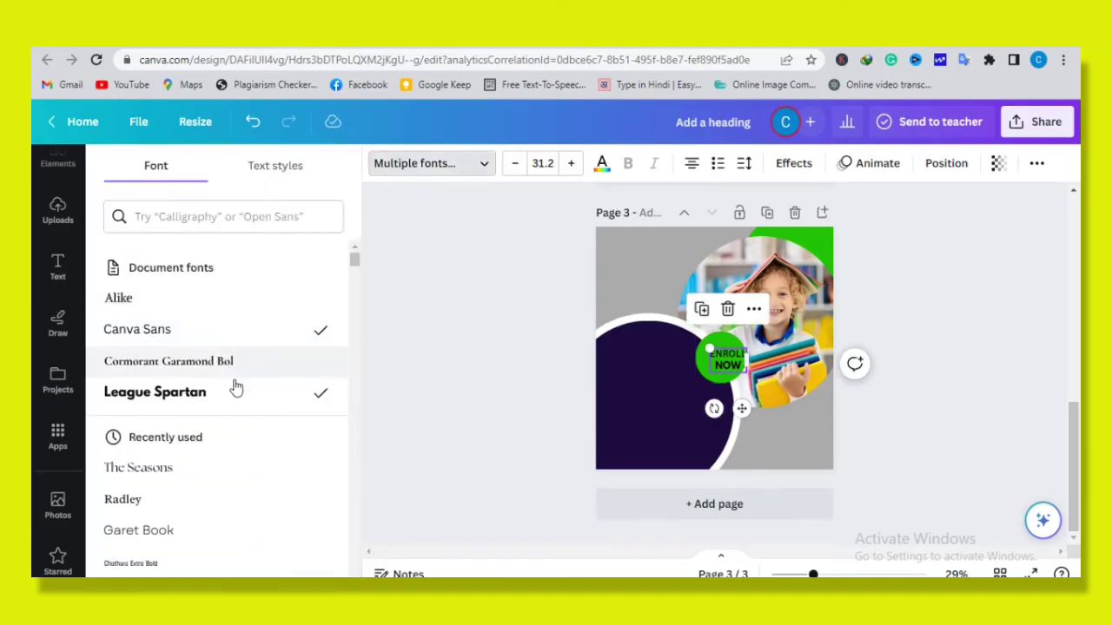
{"action": "left_click", "coordinate": [236, 397]}
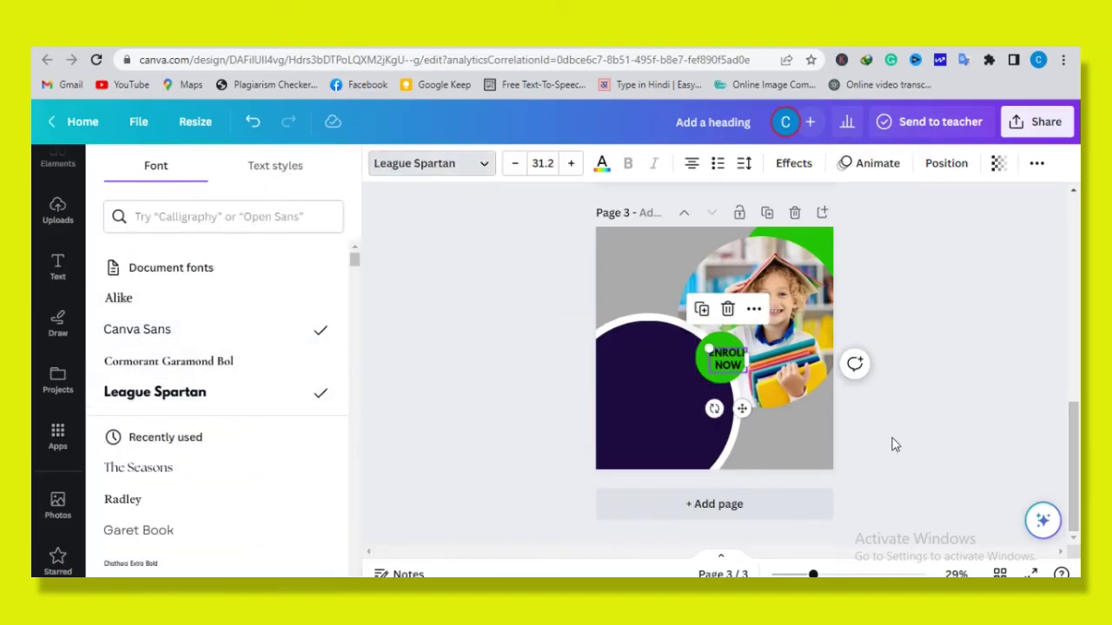
{"action": "scroll", "coordinate": [743, 392], "scroll_direction": "up", "scroll_amount": 3}
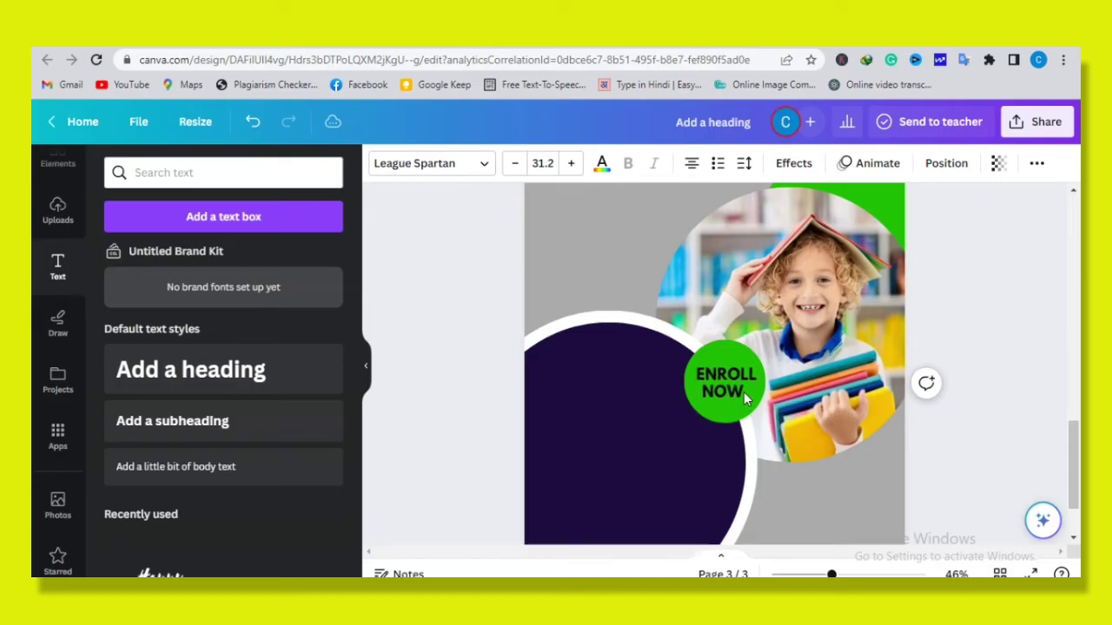
{"action": "left_click", "coordinate": [877, 430]}
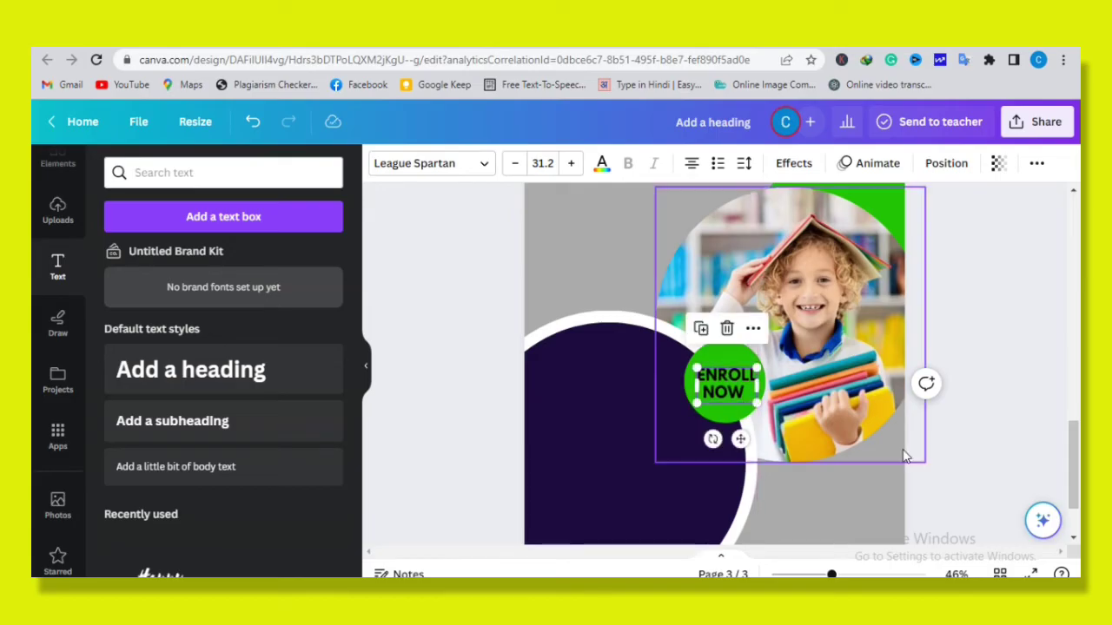
{"action": "left_click", "coordinate": [956, 465]}
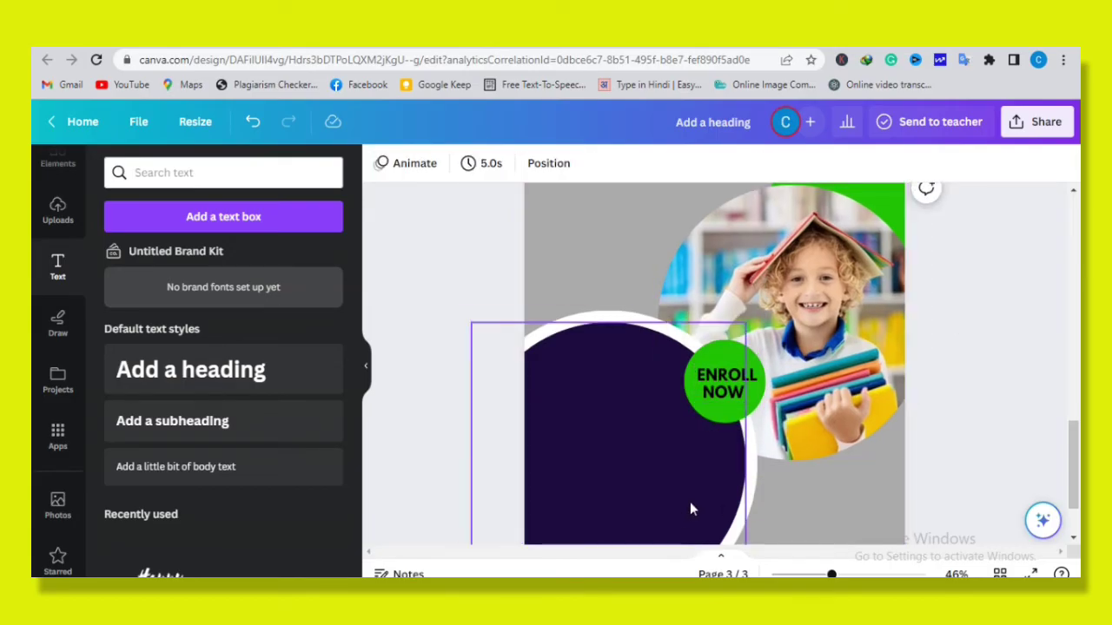
Duplicate the ENROLL NOW text onto the purple circle and replace the copy's wording with SCHOOL.
{"action": "left_click", "coordinate": [719, 393]}
{"action": "left_click", "coordinate": [701, 328]}
{"action": "left_click_drag", "start_coordinate": [725, 396], "coordinate": [582, 401]}
{"action": "double_click", "coordinate": [613, 404]}
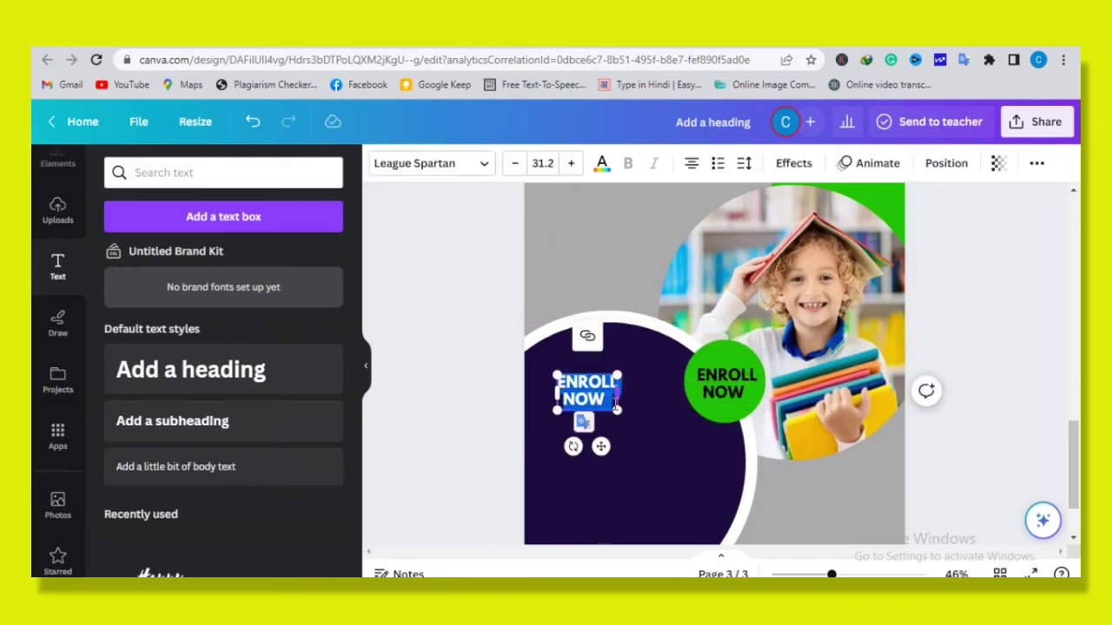
{"action": "key", "text": "BackSpace"}
{"action": "type", "text": "H"}
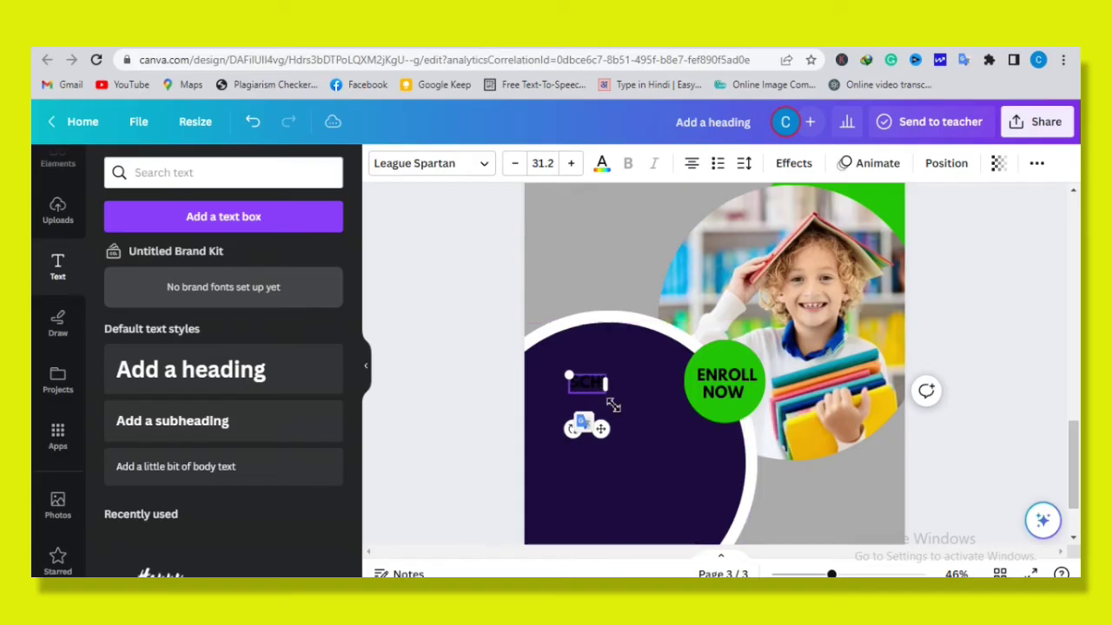
{"action": "type", "text": "OOL"}
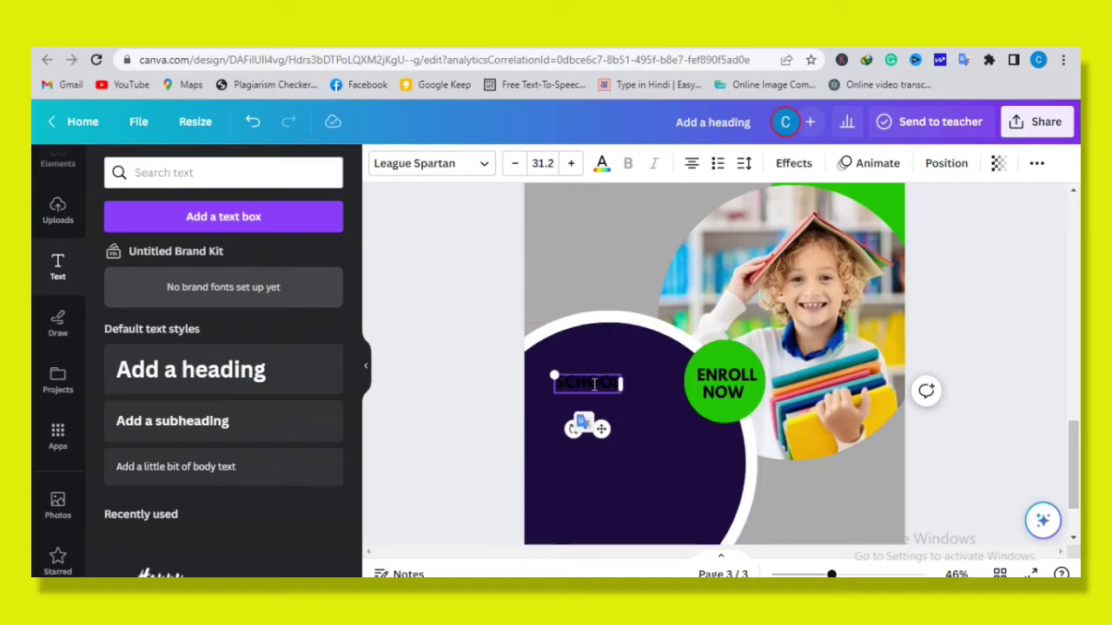
Enlarge the SCHOOL text to about size 50.9 and move it down inside the purple circle.
{"action": "left_click", "coordinate": [501, 417]}
{"action": "left_click", "coordinate": [565, 387]}
{"action": "left_click_drag", "start_coordinate": [552, 373], "coordinate": [515, 365]}
{"action": "left_click_drag", "start_coordinate": [573, 427], "coordinate": [594, 439]}
Duplicate SCHOOL directly below itself, change the copy to ADMISSION and align its left edge with SCHOOL.
{"action": "key", "text": "ctrl+d"}
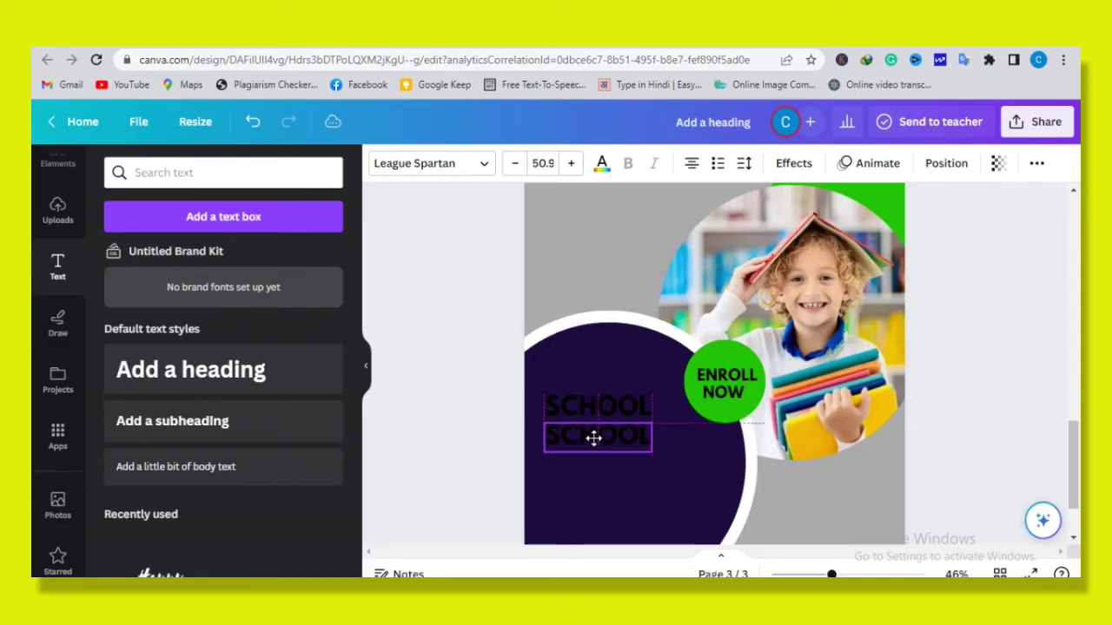
{"action": "double_click", "coordinate": [594, 438]}
{"action": "key", "text": "BackSpace"}
{"action": "type", "text": "ADMISSION"}
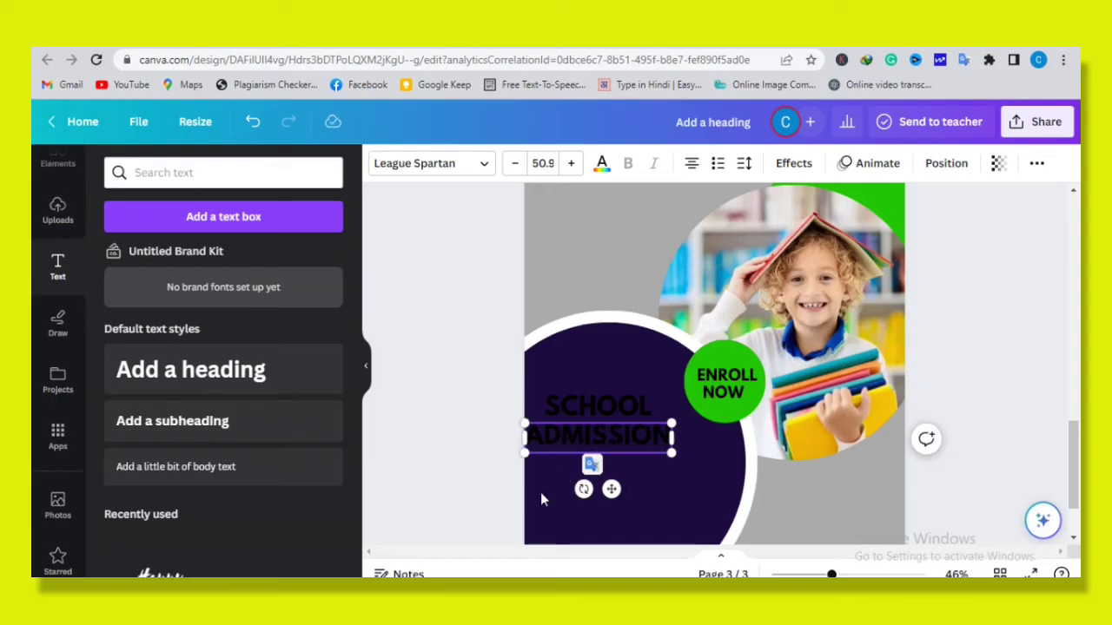
{"action": "mouse_move", "coordinate": [632, 439]}
{"action": "left_mouse_down"}
{"action": "mouse_move", "coordinate": [658, 439]}
{"action": "mouse_move", "coordinate": [648, 439]}
{"action": "left_mouse_up"}
{"action": "left_click", "coordinate": [538, 439]}
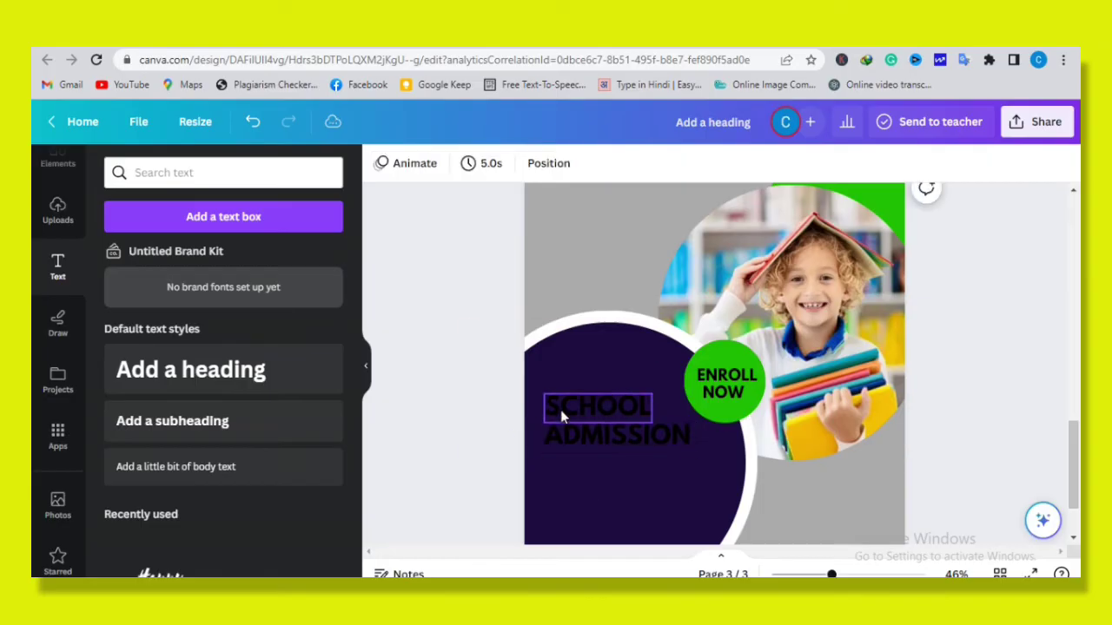
Set the SCHOOL text colour to the white document colour.
{"action": "left_click", "coordinate": [597, 407]}
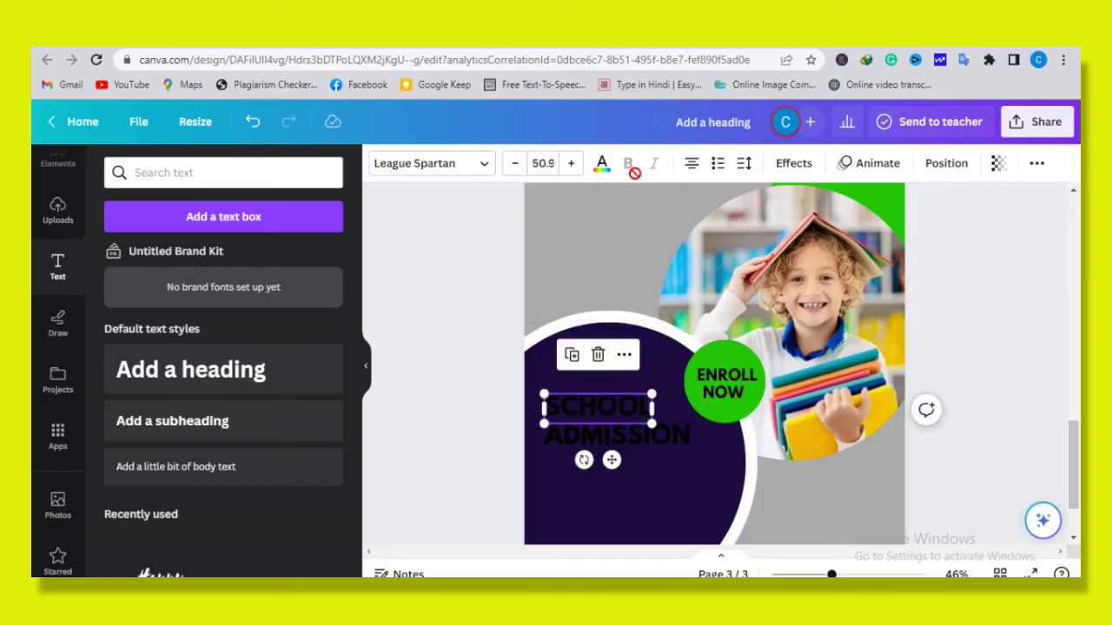
{"action": "left_click", "coordinate": [601, 165]}
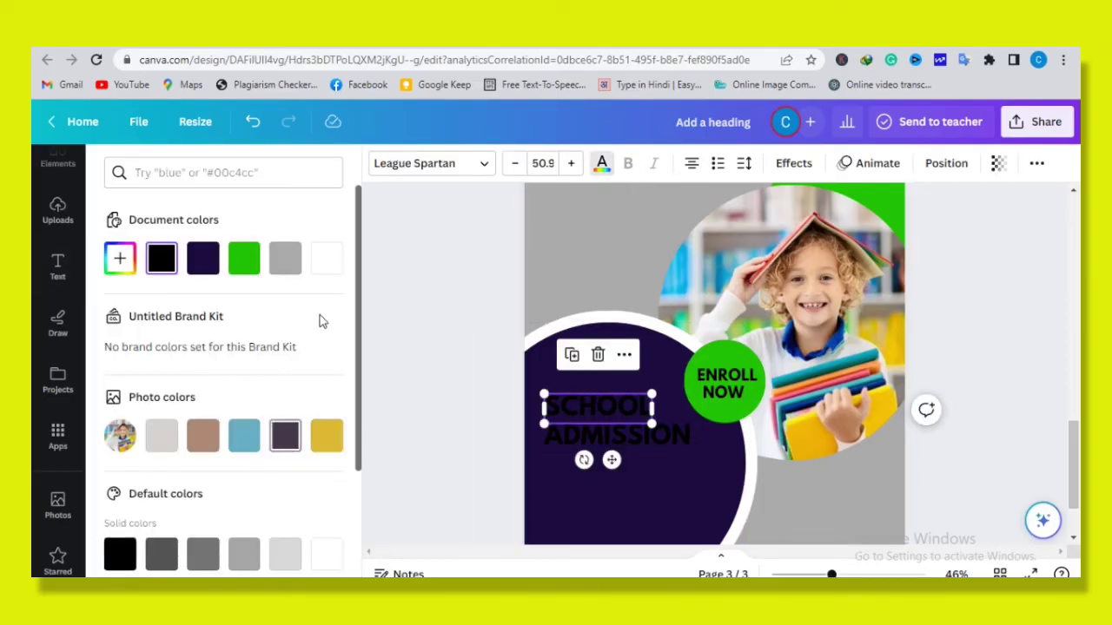
{"action": "left_click", "coordinate": [327, 259]}
Set the ADMISSION text colour to the green document colour.
{"action": "left_click", "coordinate": [617, 432]}
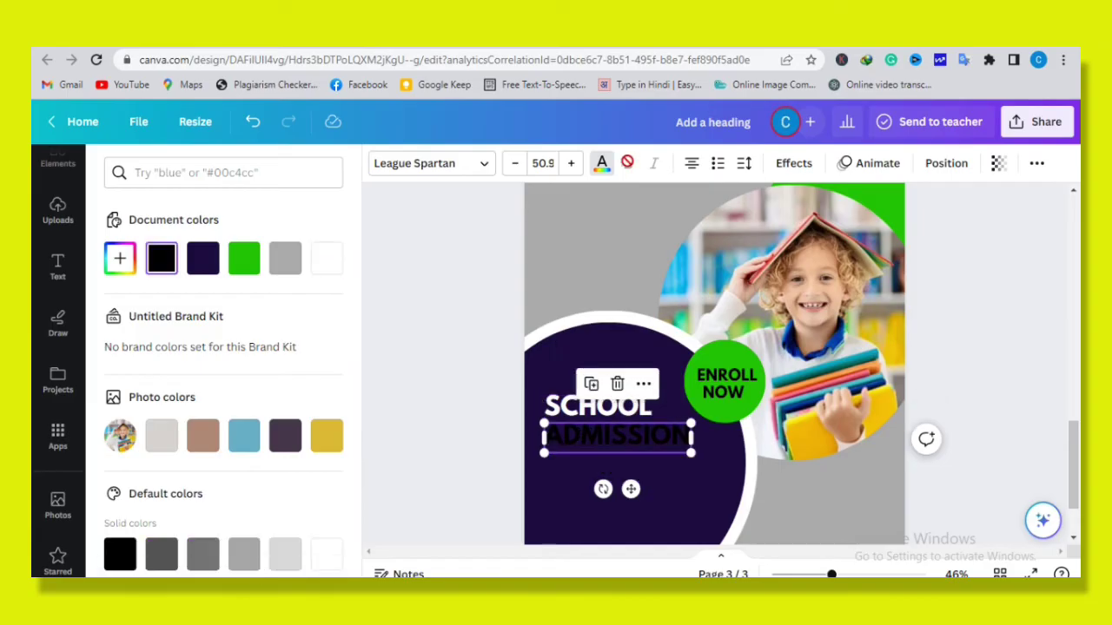
{"action": "left_click", "coordinate": [606, 170]}
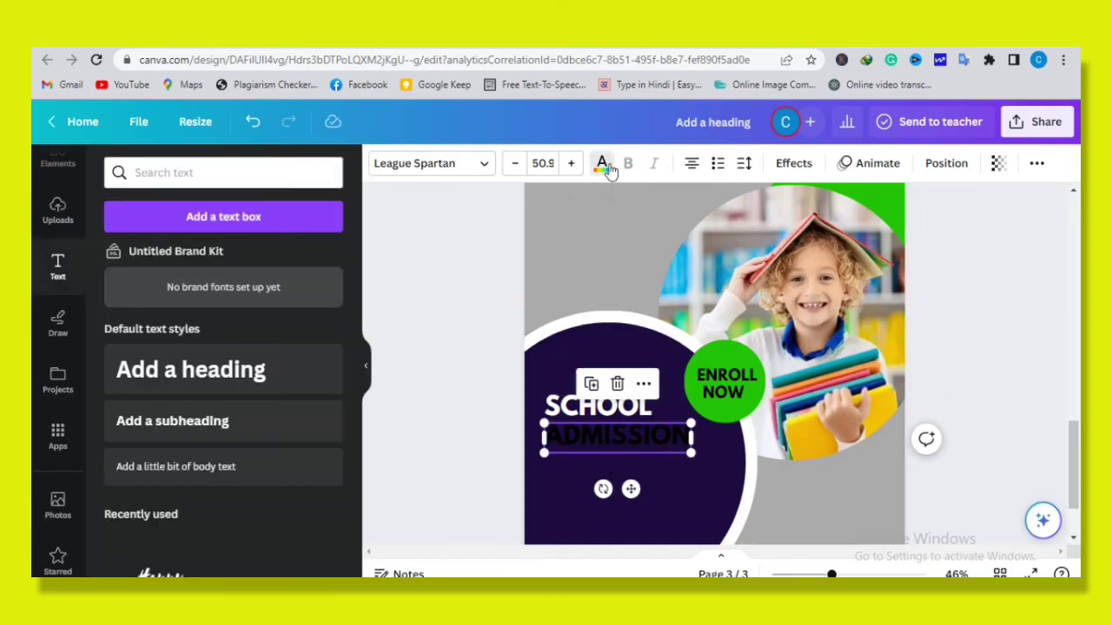
{"action": "left_click", "coordinate": [602, 167]}
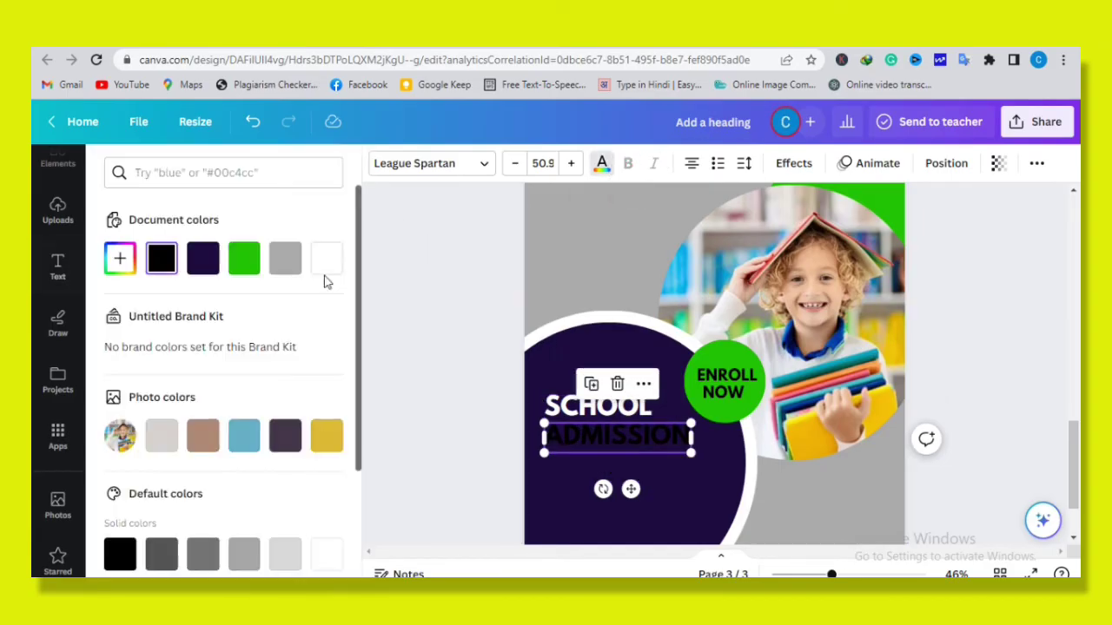
{"action": "left_click", "coordinate": [244, 259]}
{"action": "left_click", "coordinate": [458, 448]}
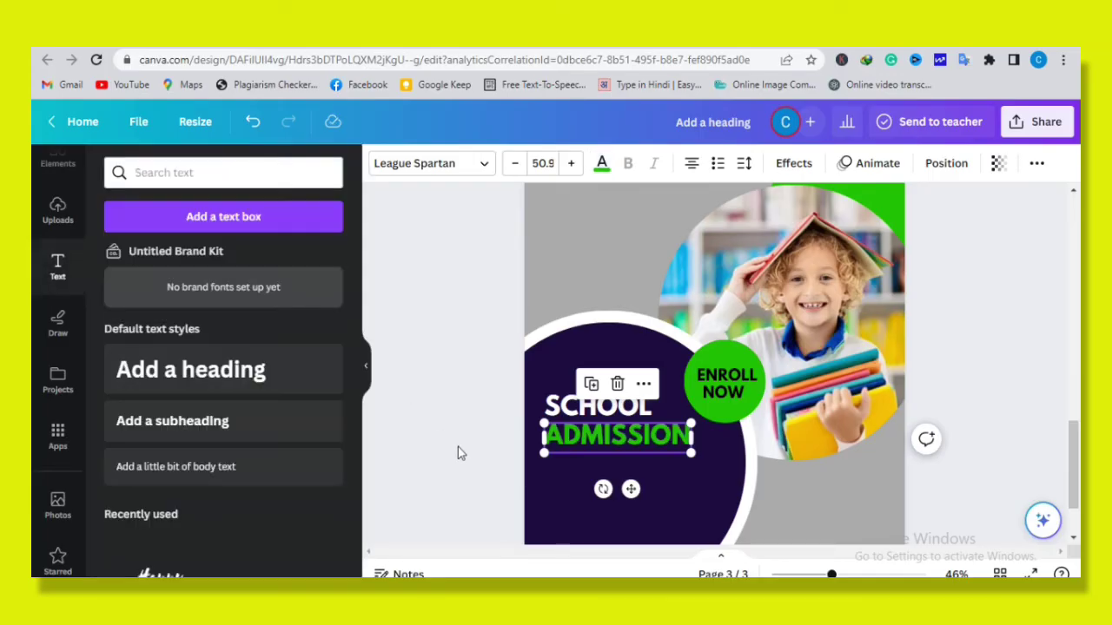
{"action": "left_click", "coordinate": [458, 446]}
Add a square shape and reshape it into a wide horizontal bar near the page's lower-right corner.
{"action": "scroll", "coordinate": [461, 434], "scroll_direction": "down", "scroll_amount": 2}
{"action": "scroll", "coordinate": [461, 432], "scroll_direction": "down", "scroll_amount": 2}
{"action": "left_click", "coordinate": [57, 158]}
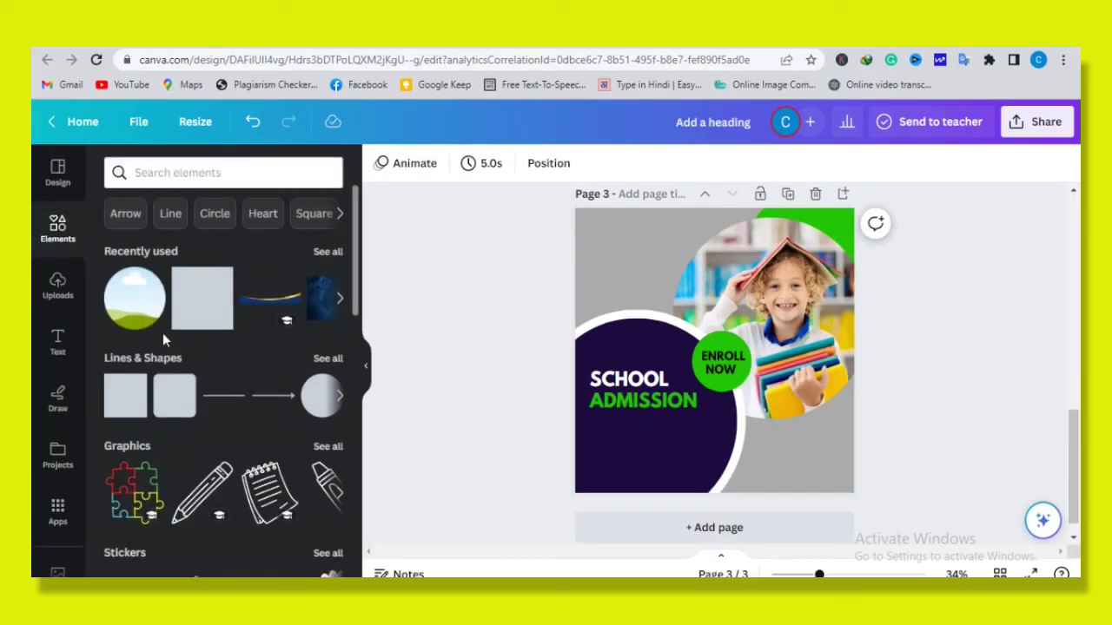
{"action": "left_click_drag", "start_coordinate": [201, 298], "coordinate": [716, 371]}
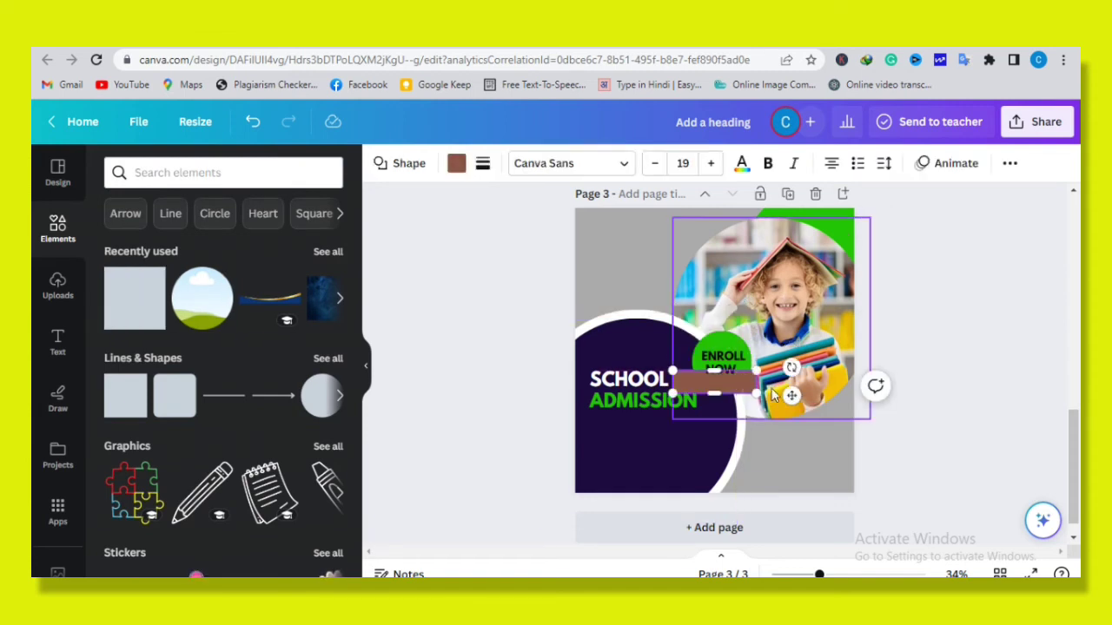
{"action": "left_click_drag", "start_coordinate": [757, 398], "coordinate": [898, 489]}
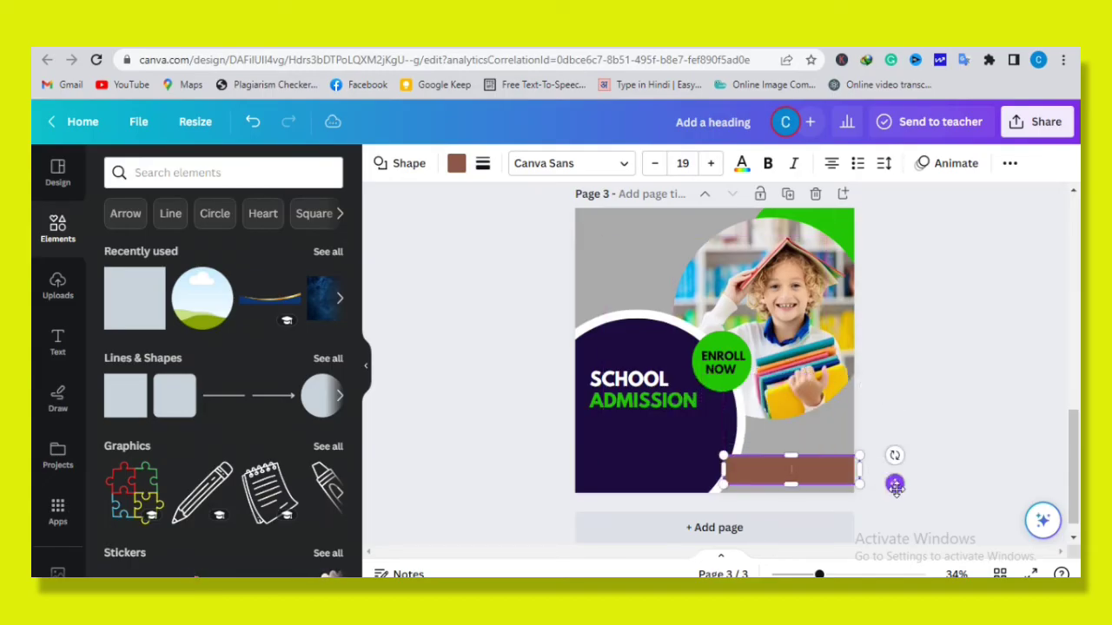
Send the brown bar to the back so it lies behind the white-edged purple circle.
{"action": "left_click", "coordinate": [877, 428]}
{"action": "right_click", "coordinate": [841, 461]}
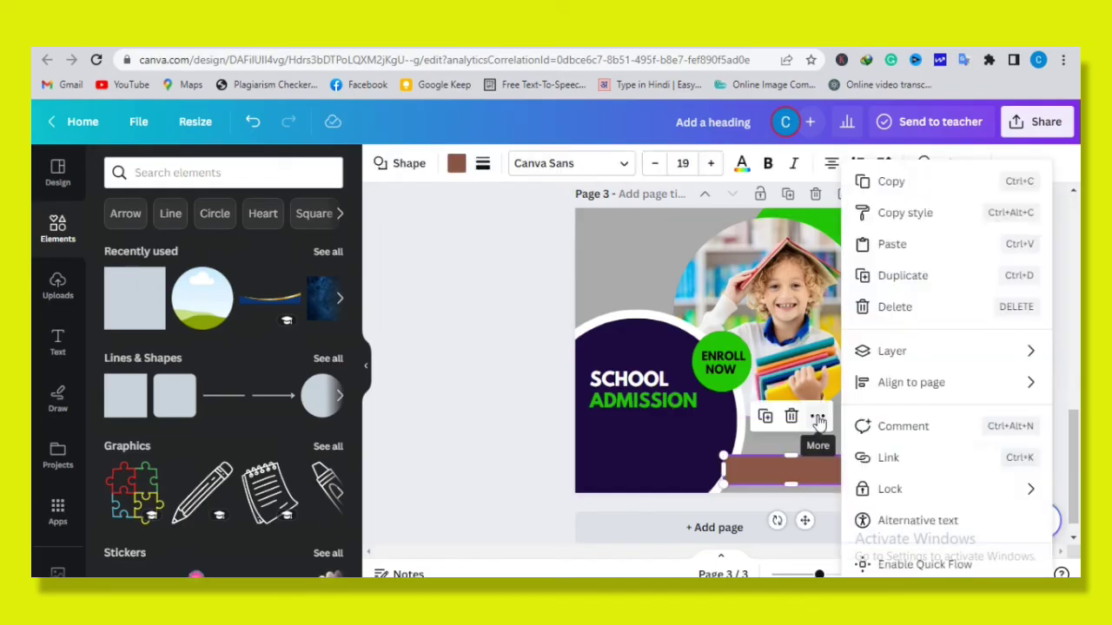
{"action": "mouse_move", "coordinate": [865, 387]}
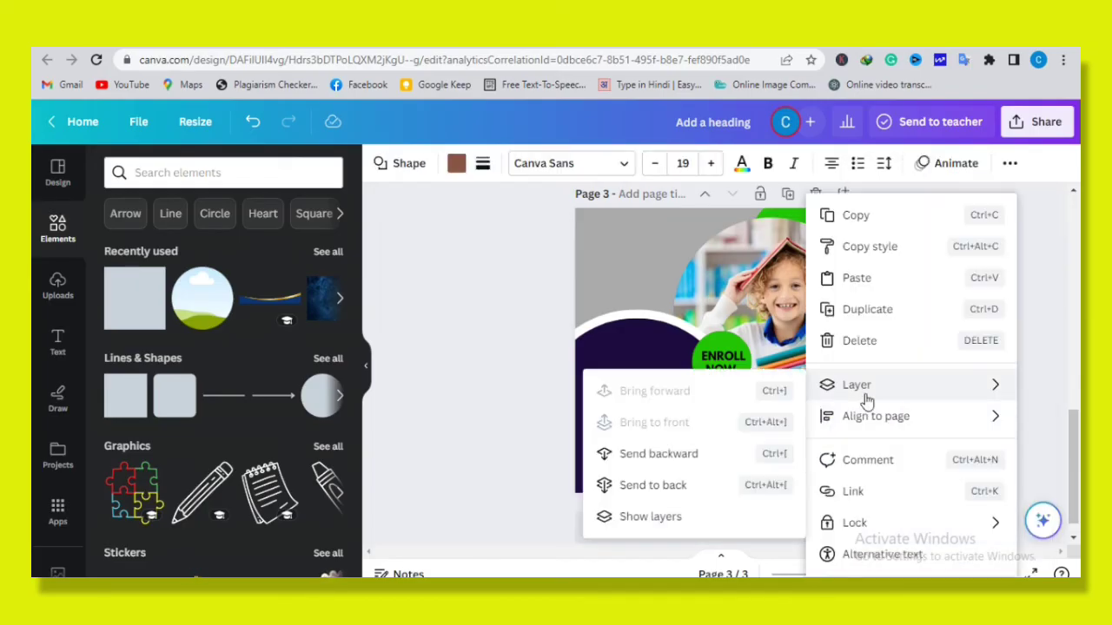
{"action": "left_click", "coordinate": [711, 502]}
{"action": "left_click", "coordinate": [924, 434]}
Recolour the bar with the green document colour.
{"action": "left_click", "coordinate": [821, 474]}
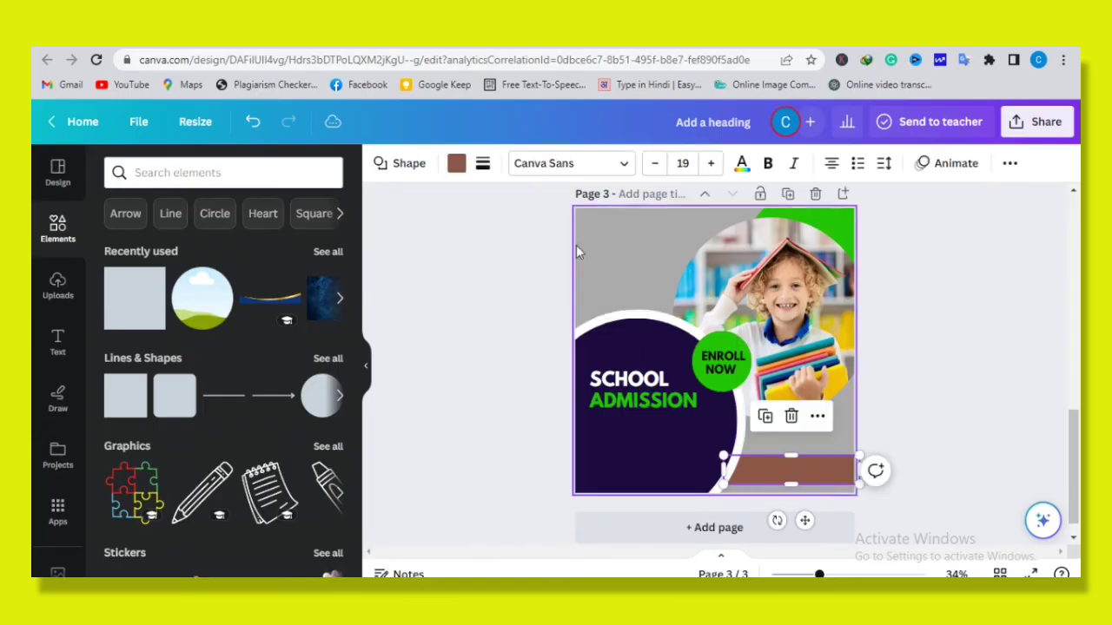
{"action": "left_click", "coordinate": [456, 163]}
{"action": "left_click", "coordinate": [285, 259]}
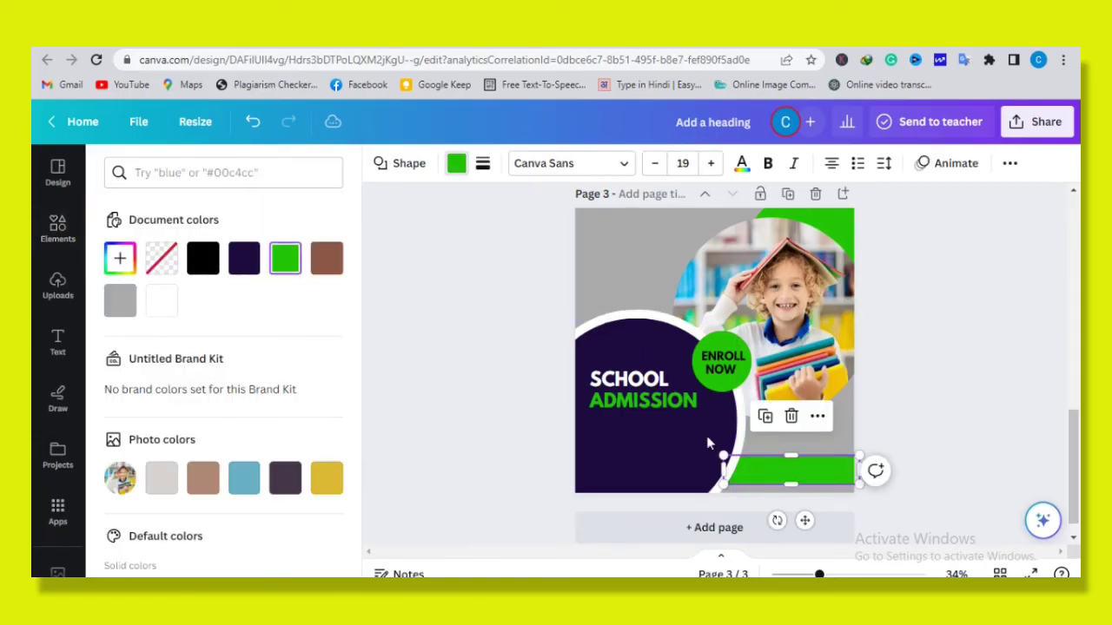
{"action": "left_click", "coordinate": [886, 365]}
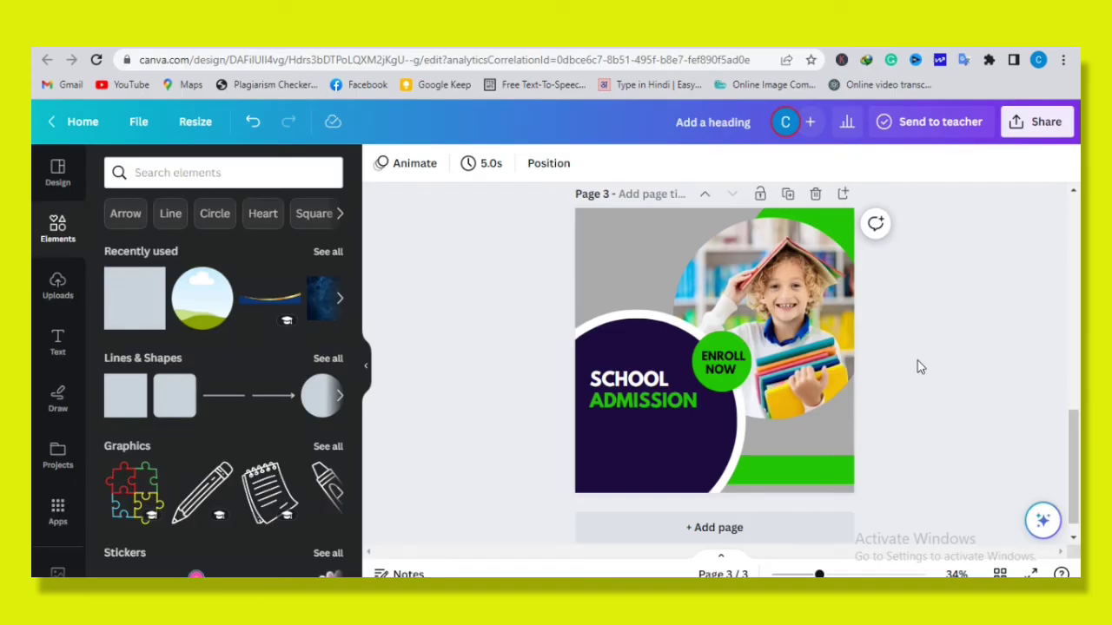
{"action": "left_click", "coordinate": [641, 391]}
{"action": "left_click", "coordinate": [694, 457]}
{"action": "left_click", "coordinate": [819, 479]}
{"action": "left_click", "coordinate": [487, 409]}
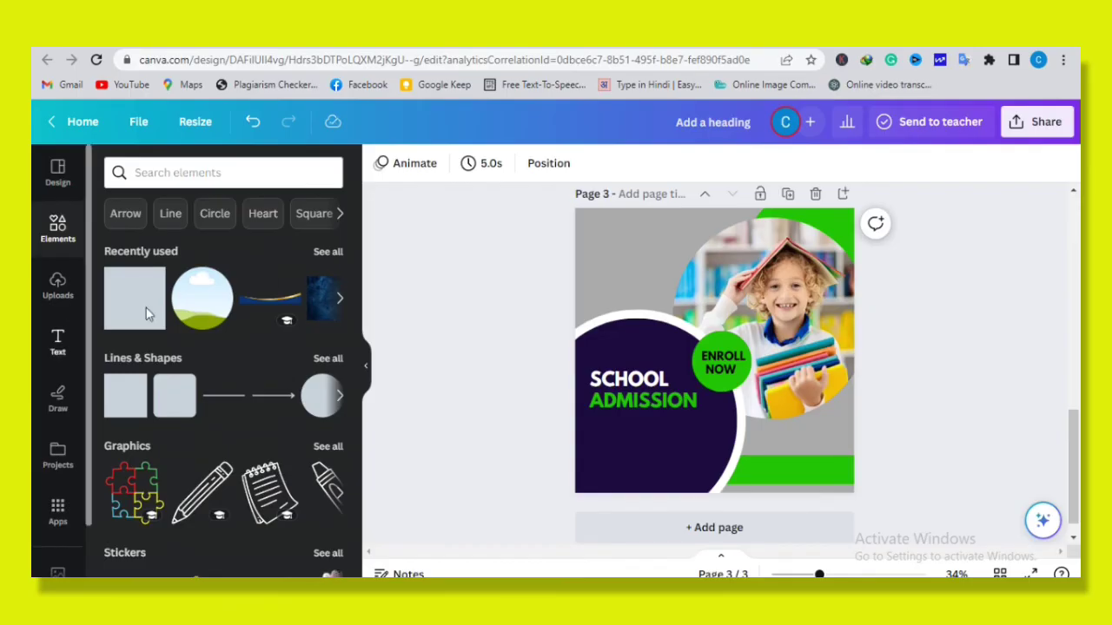
Add a body text line on the green bar and shrink it to about size 23.7 so it fits inside.
{"action": "left_click", "coordinate": [57, 342]}
{"action": "scroll", "coordinate": [179, 359], "scroll_direction": "down", "scroll_amount": 1}
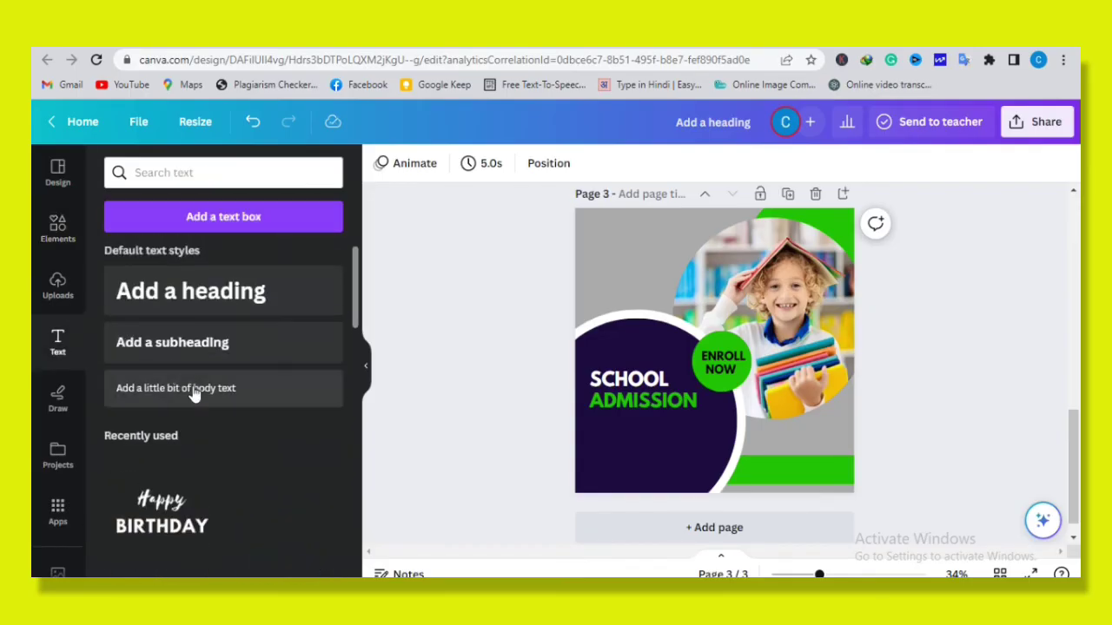
{"action": "left_click_drag", "start_coordinate": [686, 469], "coordinate": [803, 511]}
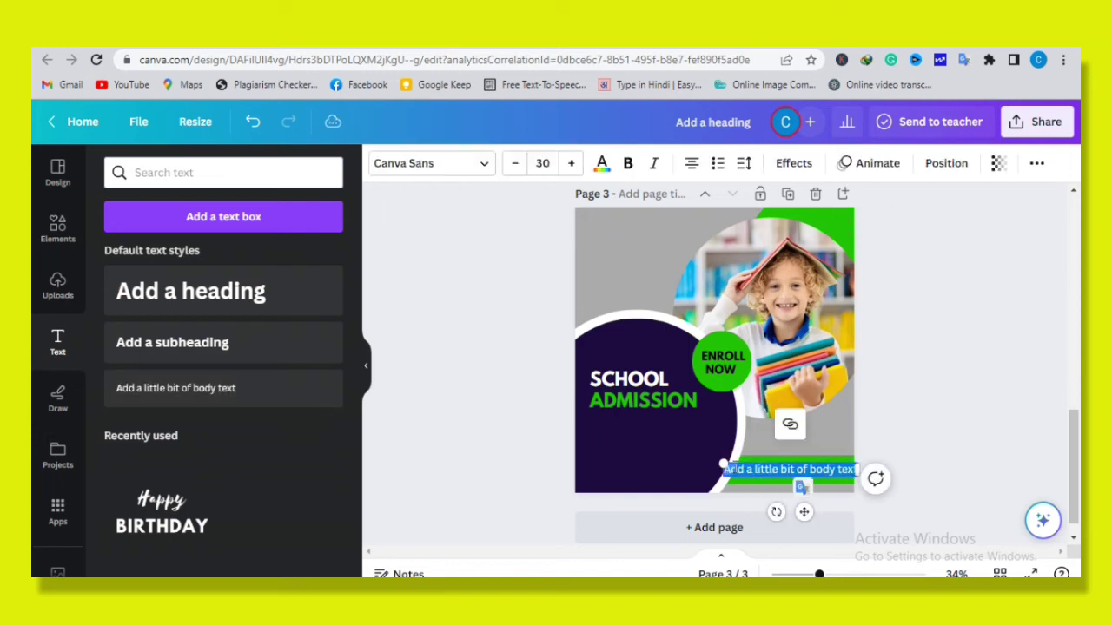
{"action": "left_click_drag", "start_coordinate": [749, 470], "coordinate": [752, 467]}
{"action": "left_click_drag", "start_coordinate": [816, 509], "coordinate": [810, 504]}
Replace the placeholder wording on the green bar with FOR ANYKIND OF INFO.
{"action": "triple_click", "coordinate": [820, 469]}
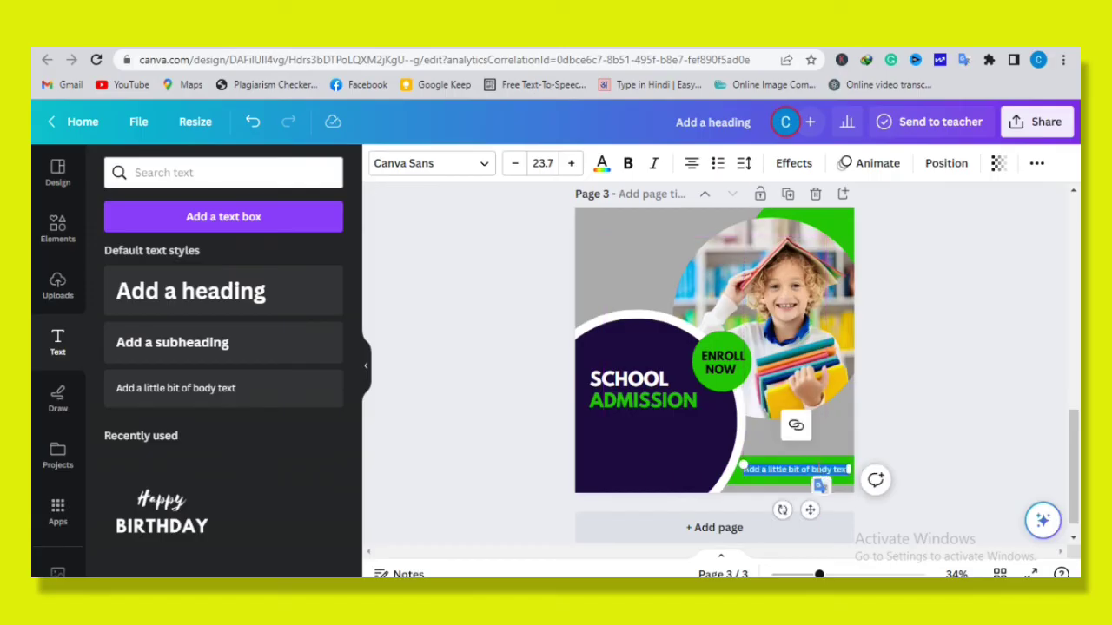
{"action": "key", "text": "BackSpace"}
{"action": "key", "text": "ctrl+v"}
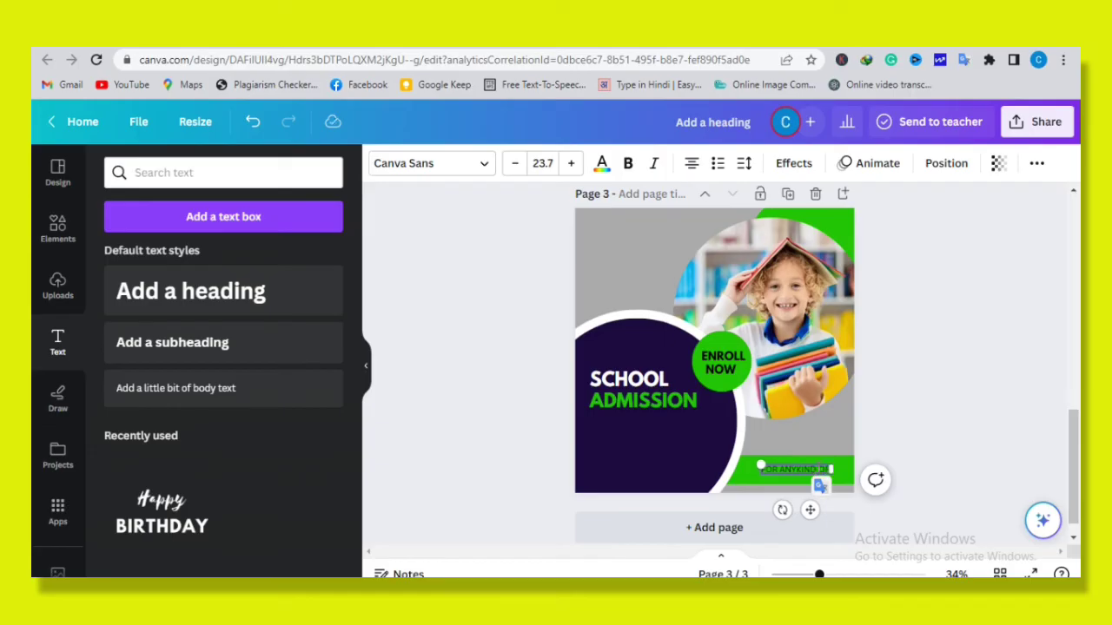
{"action": "left_click", "coordinate": [770, 472]}
Duplicate the FOR ANYKIND OF INFO line directly below itself and replace the copy's wording with the contact phone number.
{"action": "double_click", "coordinate": [820, 478]}
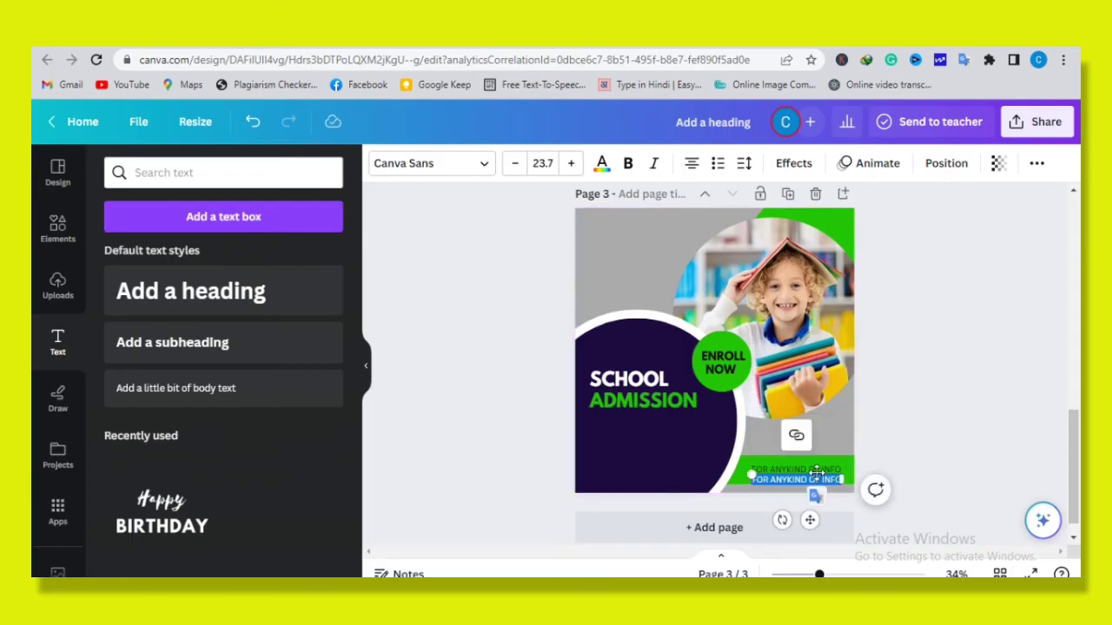
{"action": "left_click_drag", "start_coordinate": [817, 473], "coordinate": [817, 479]}
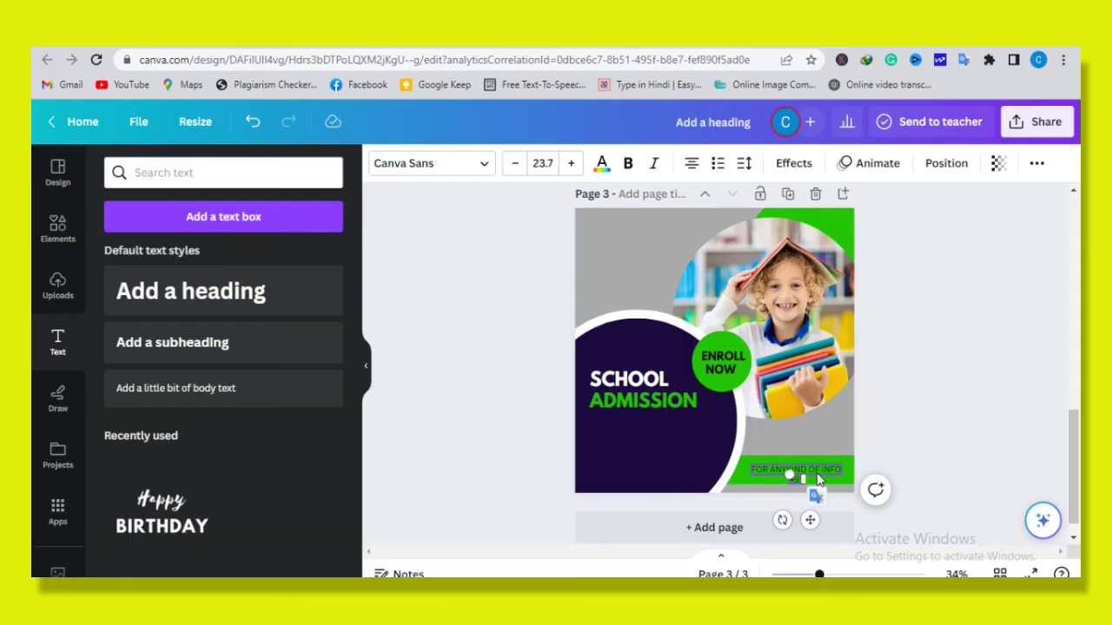
{"action": "left_click", "coordinate": [817, 479]}
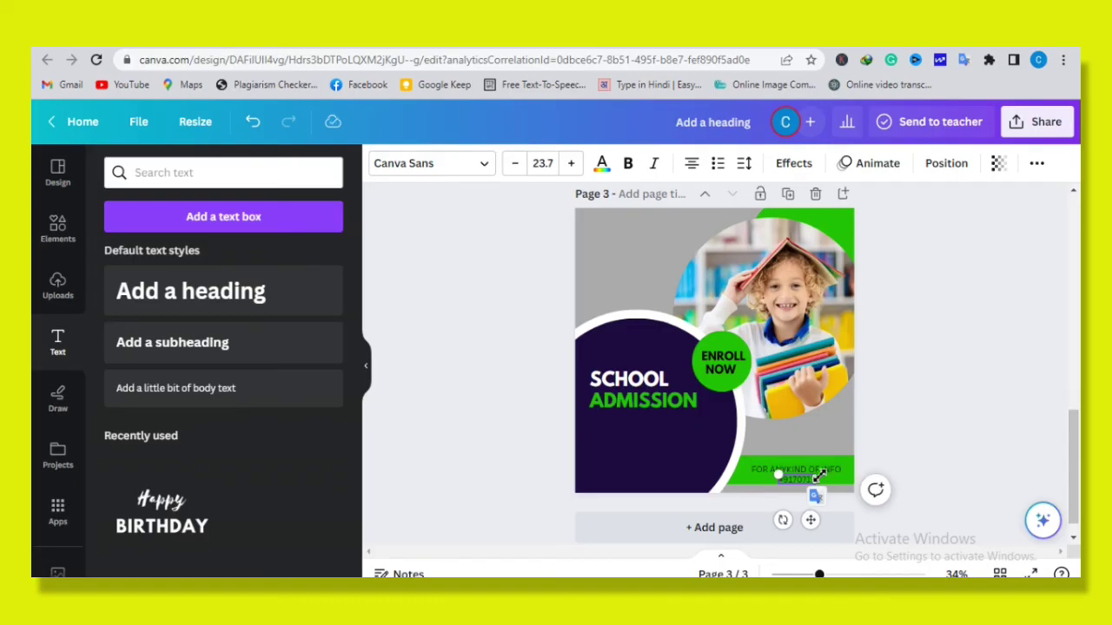
{"action": "left_click", "coordinate": [875, 508]}
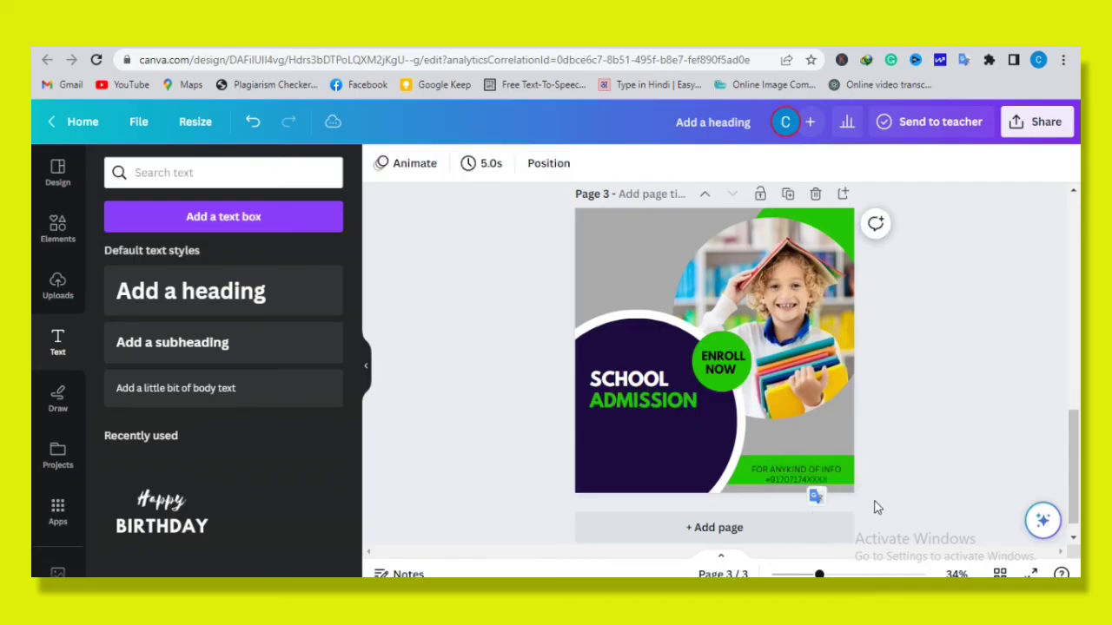
{"action": "left_click", "coordinate": [773, 480]}
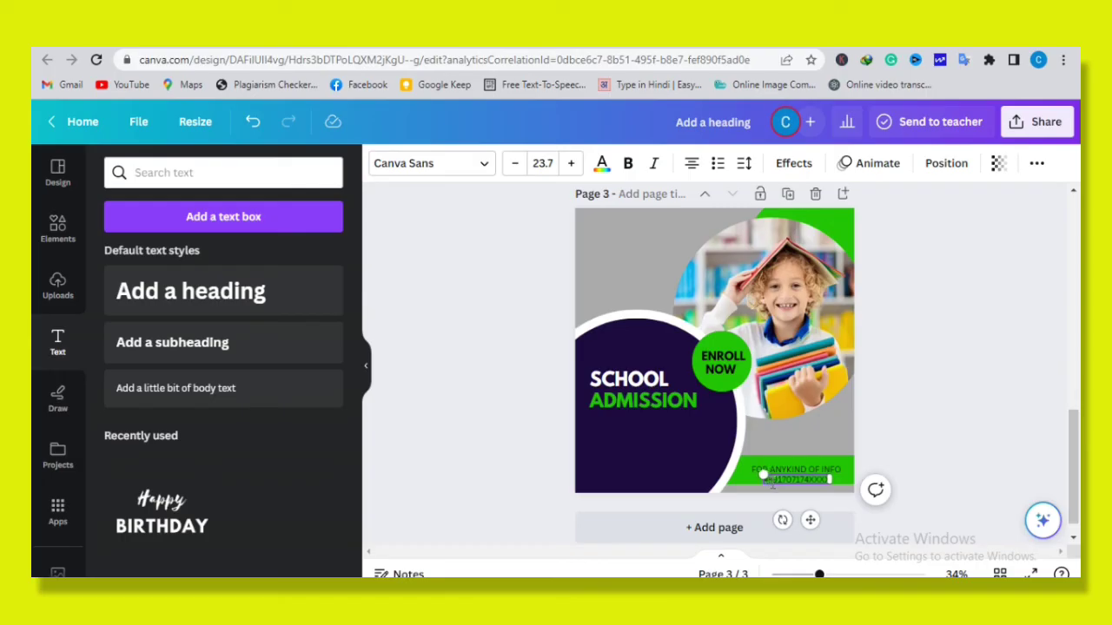
{"action": "left_click", "coordinate": [867, 471]}
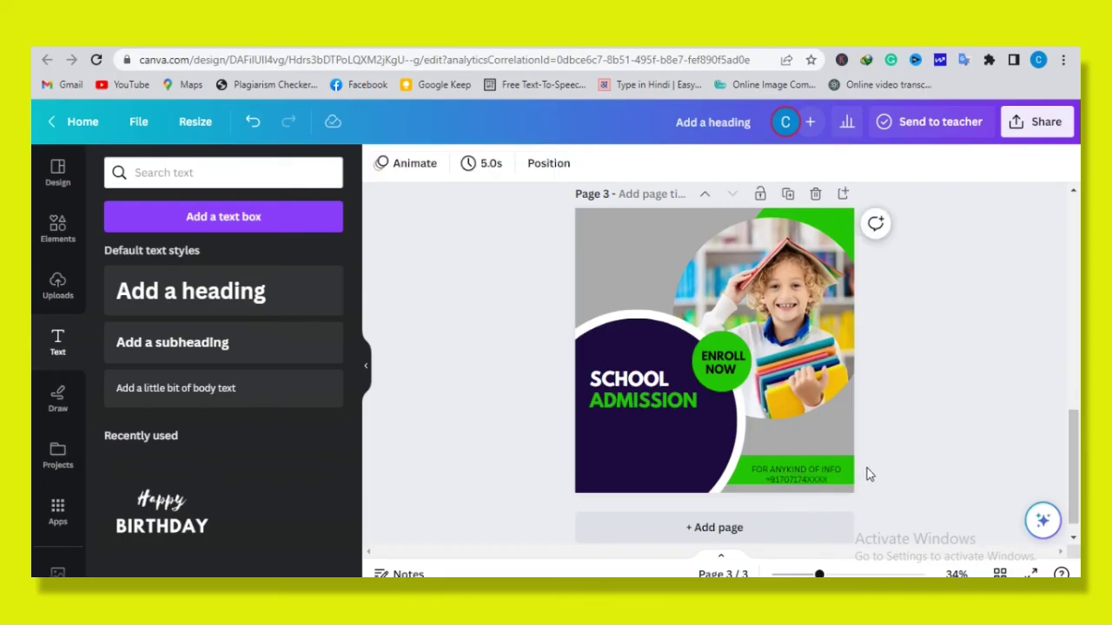
Change the font of both text lines on the green bar to The Seasons.
{"action": "left_click", "coordinate": [828, 488]}
{"action": "left_click", "coordinate": [813, 484]}
{"action": "left_click", "coordinate": [819, 477]}
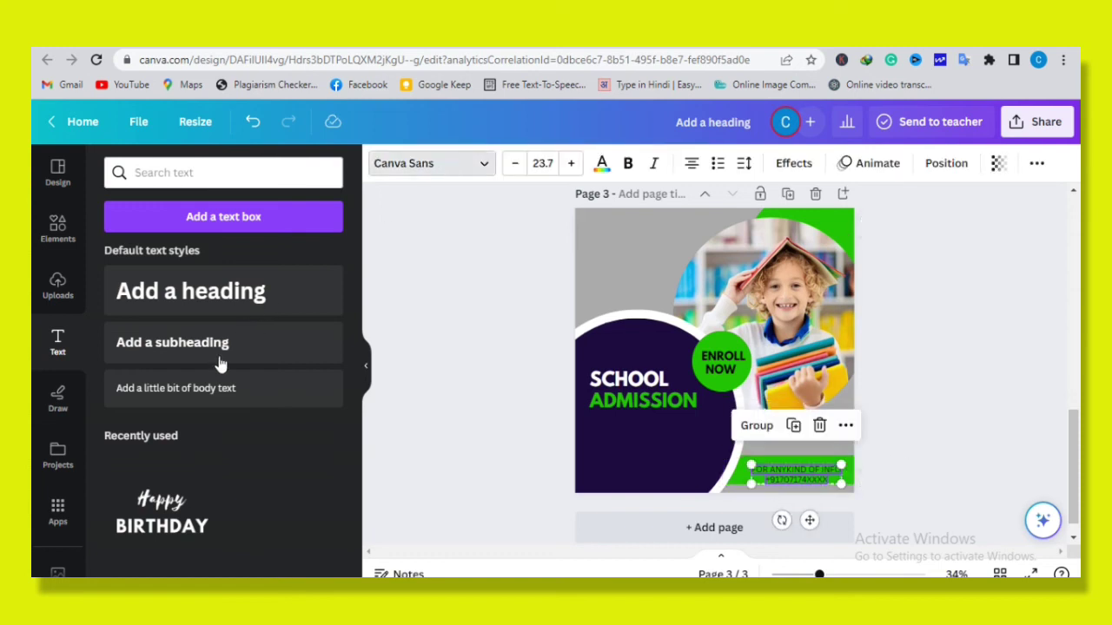
{"action": "left_click", "coordinate": [166, 365]}
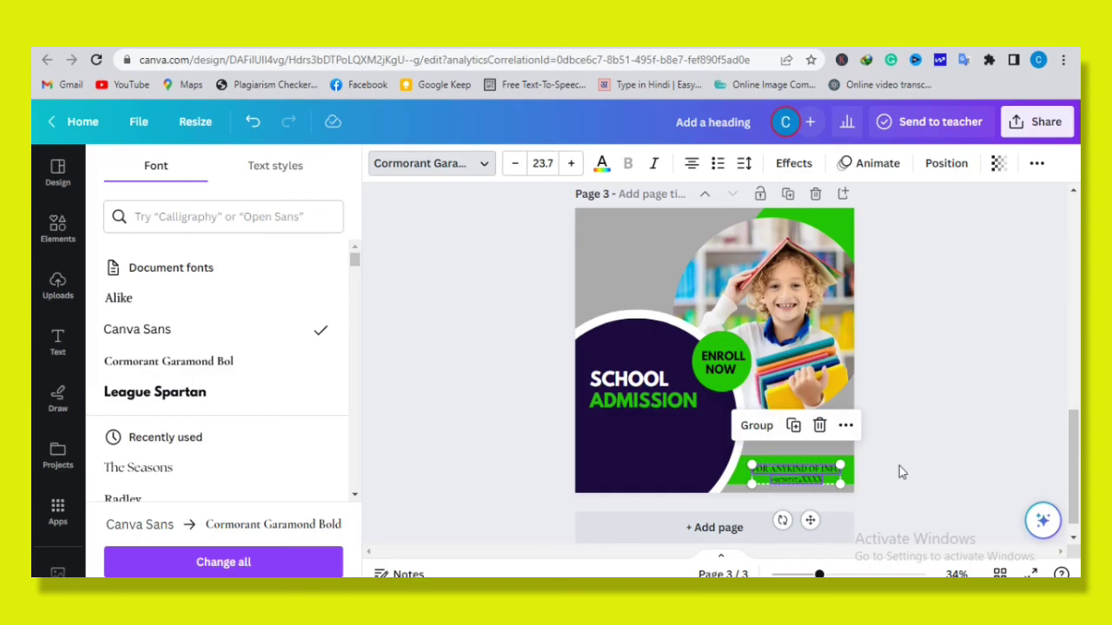
{"action": "left_click", "coordinate": [430, 164]}
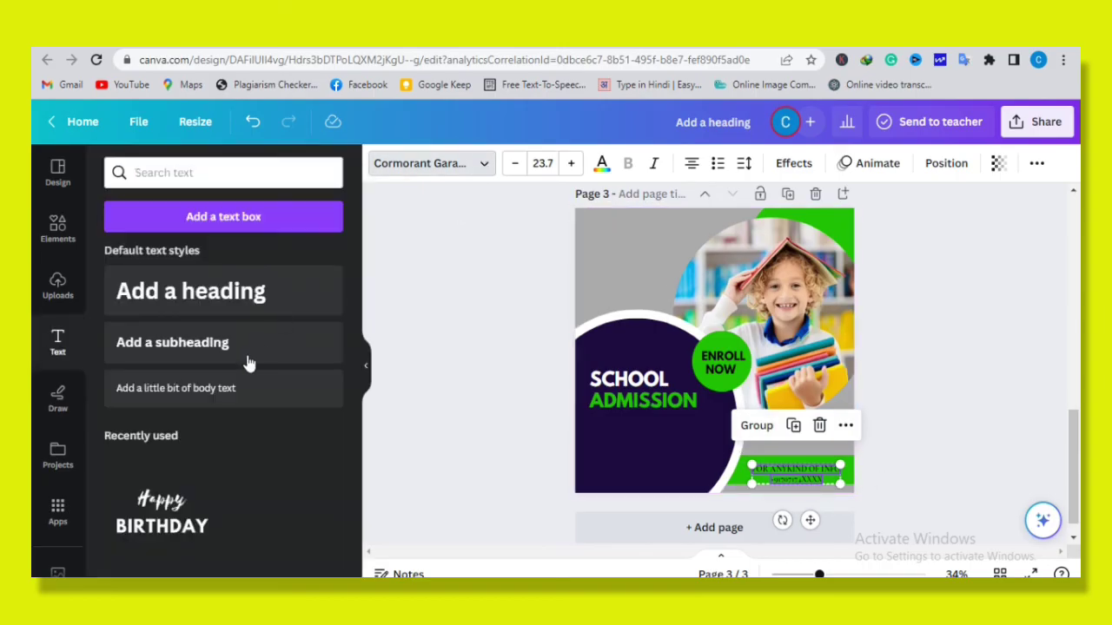
{"action": "left_click", "coordinate": [218, 332]}
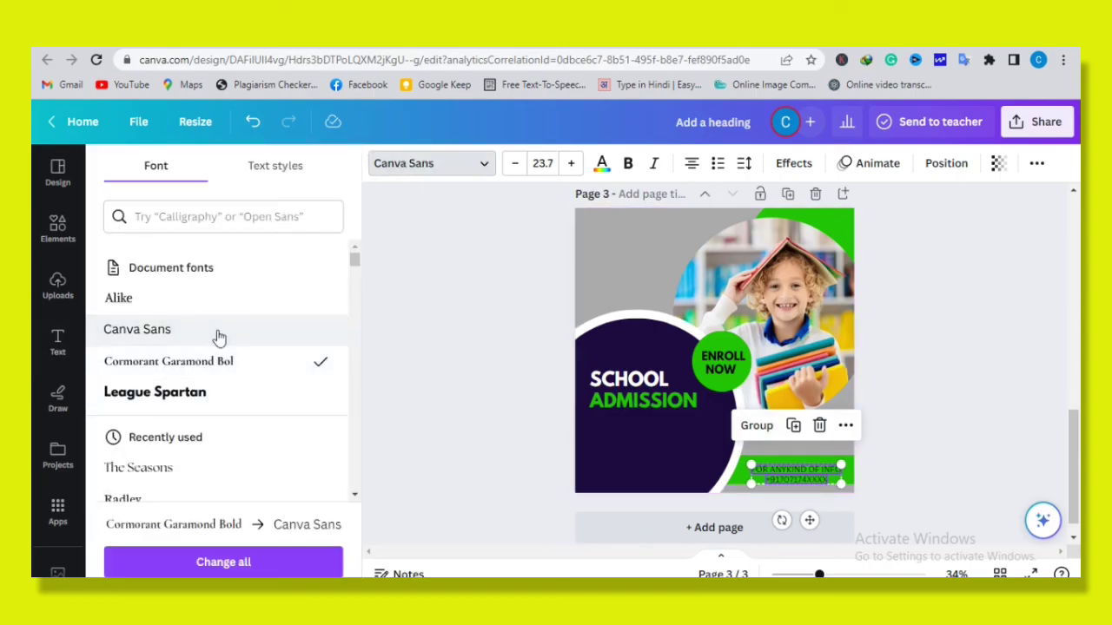
{"action": "left_click", "coordinate": [204, 469]}
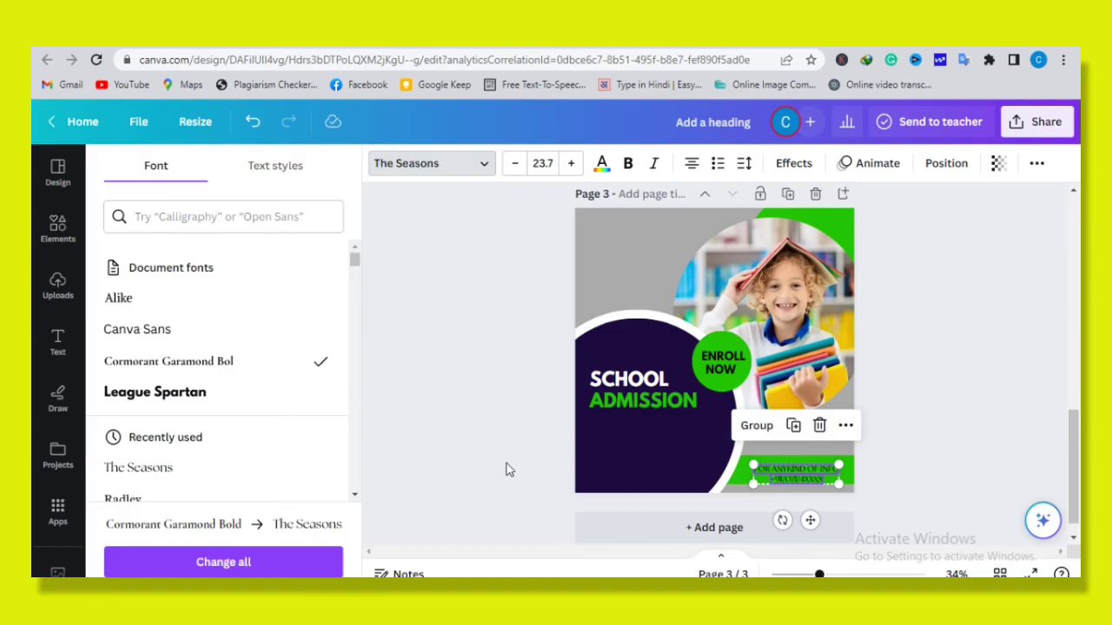
{"action": "left_click", "coordinate": [898, 459]}
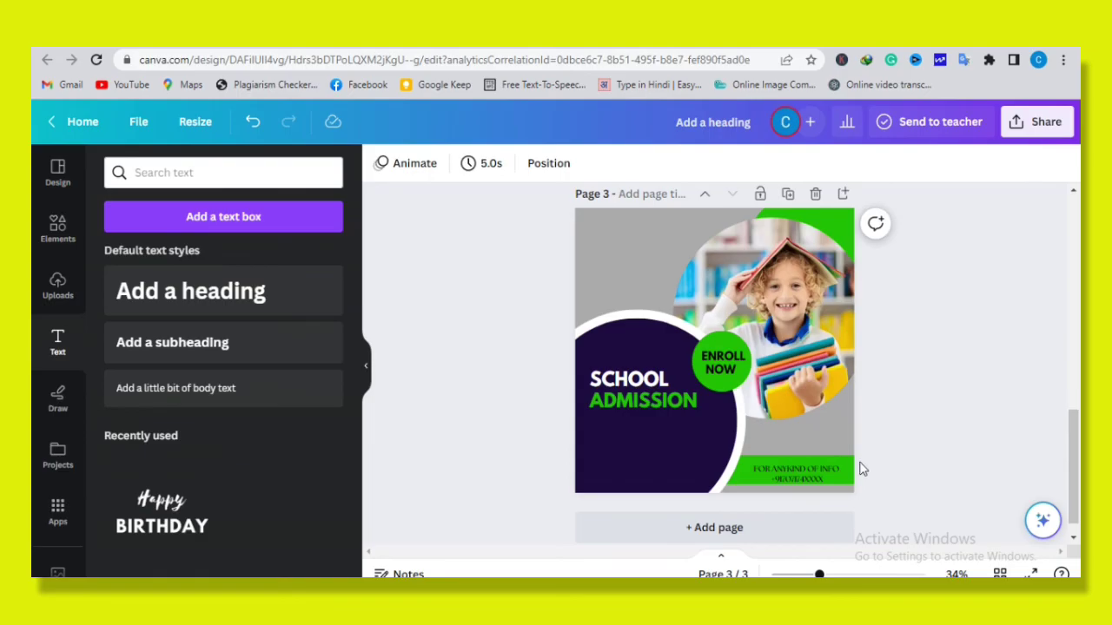
Duplicate FOR ANYKIND OF INFO above the green bar and change the copy to "ADDRESS : something which is related to you".
{"action": "left_click", "coordinate": [799, 473]}
{"action": "left_click_drag", "start_coordinate": [818, 474], "coordinate": [816, 439]}
{"action": "double_click", "coordinate": [799, 438]}
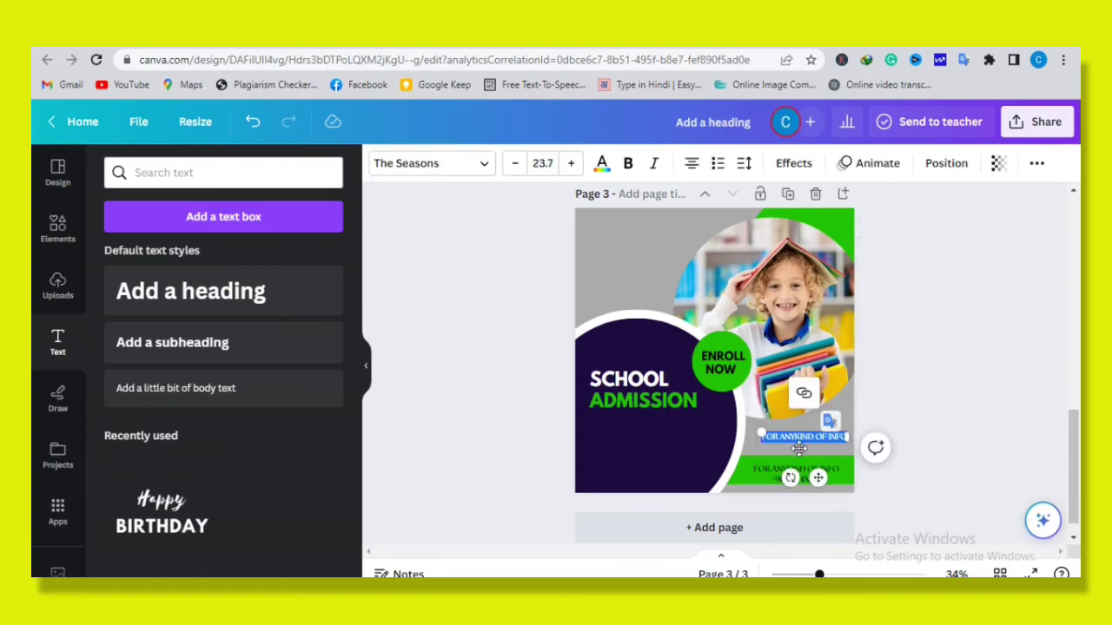
{"action": "type", "text": "ADDRESS SC"}
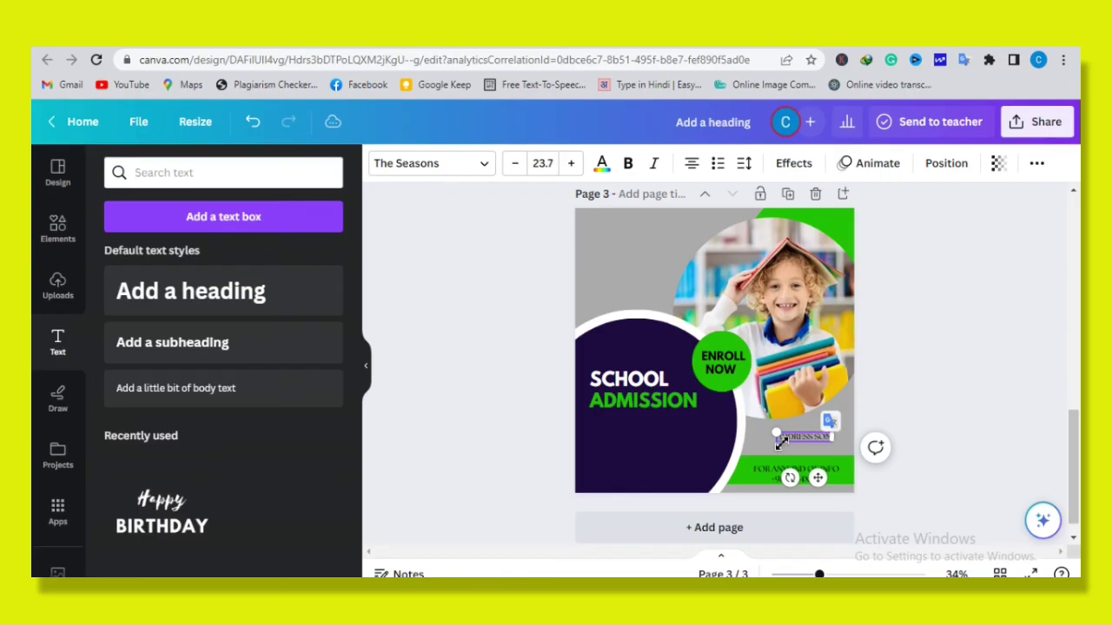
{"action": "left_click", "coordinate": [918, 422]}
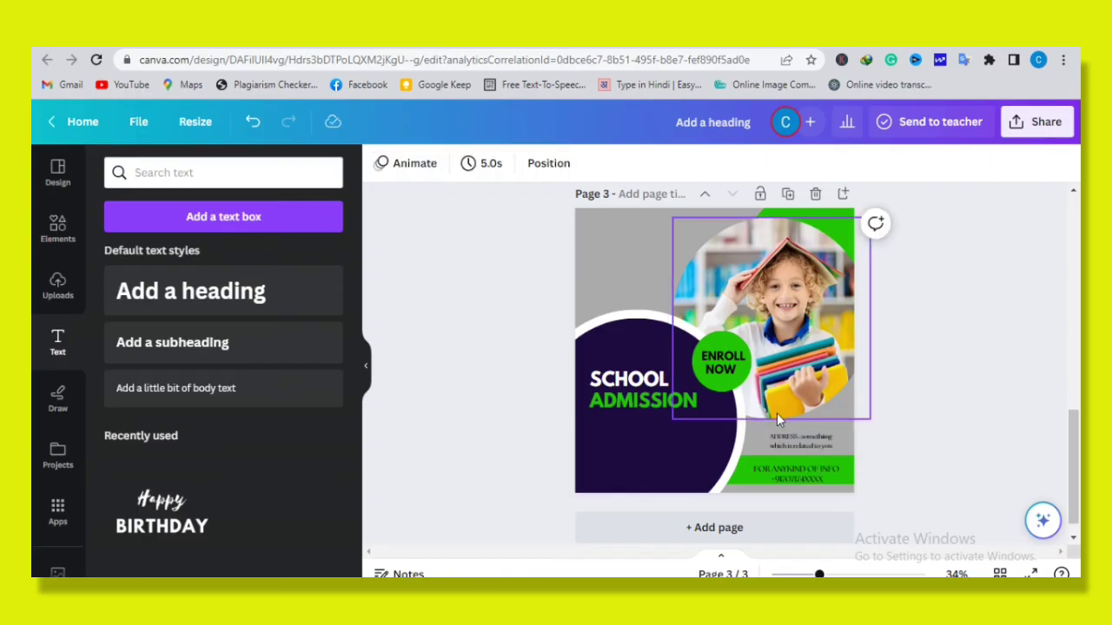
Place "The Admission is open Right Now" below ADMISSION and, beneath it, the two-line class text starting CLASS PLAY GROUP and ending WITH COMPUTER & DINIYAAT.
{"action": "scroll", "coordinate": [674, 408], "scroll_direction": "down", "scroll_amount": 1}
{"action": "left_click", "coordinate": [673, 402]}
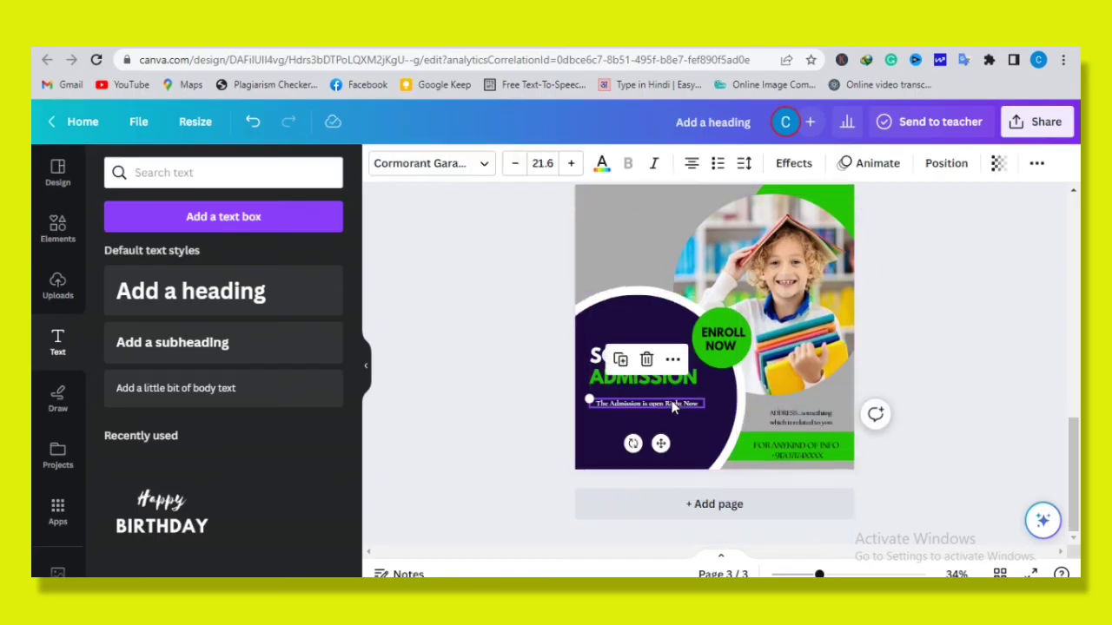
{"action": "left_click", "coordinate": [635, 406]}
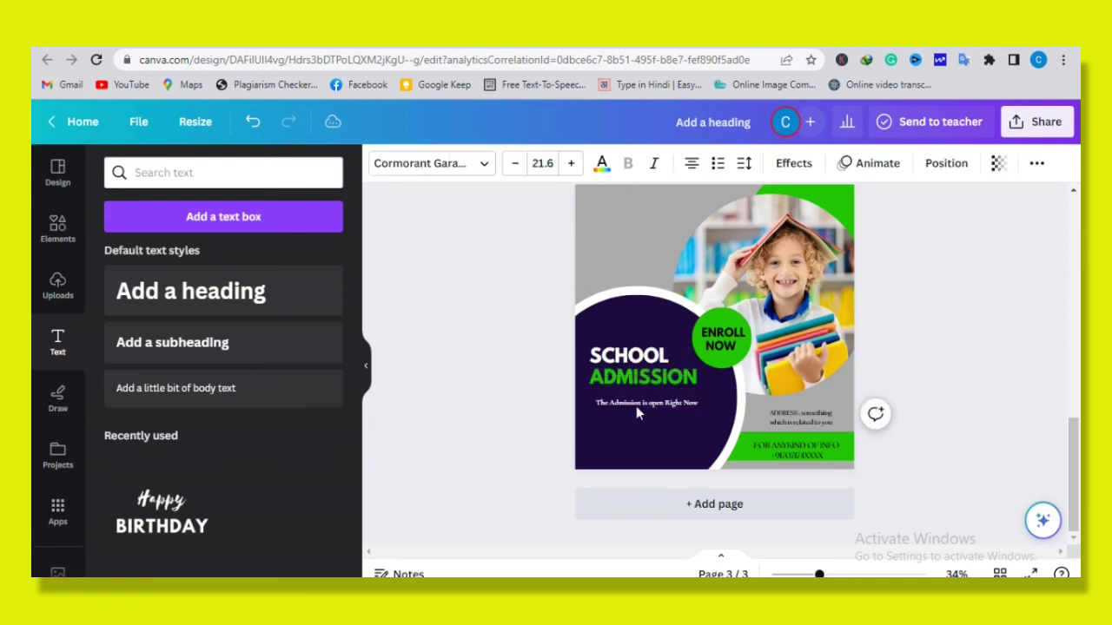
{"action": "scroll", "coordinate": [634, 406], "scroll_direction": "up", "scroll_amount": 2}
{"action": "left_click_drag", "start_coordinate": [634, 405], "coordinate": [670, 512]}
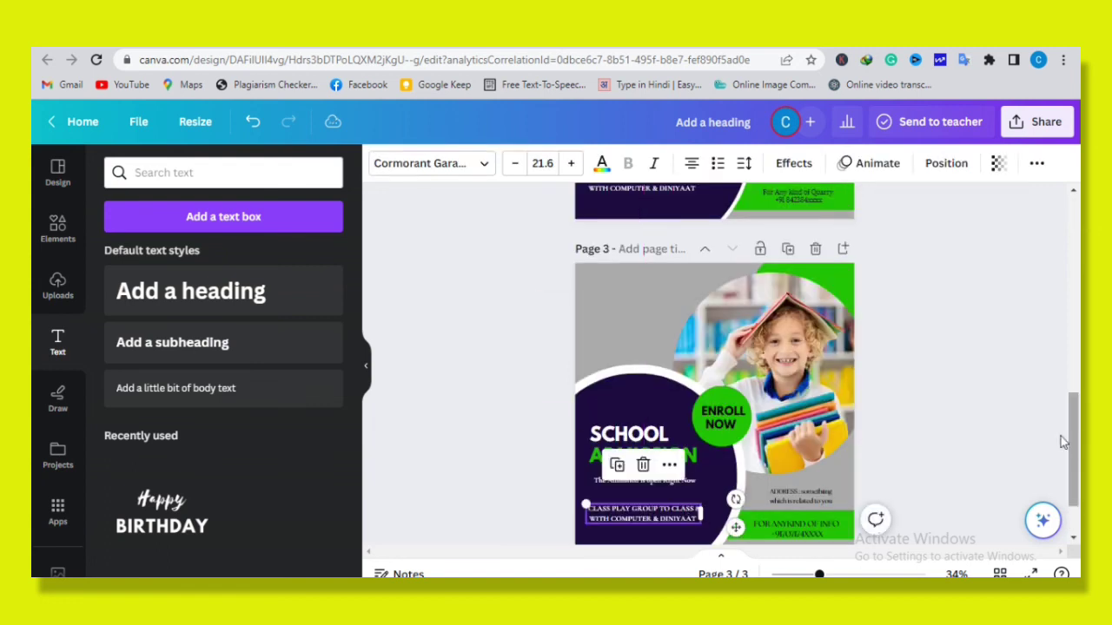
Add a heading to the dark blue circle above SCHOOL ADMISSION and replace its placeholder wording with "2023".
{"action": "left_click", "coordinate": [584, 555]}
{"action": "left_click", "coordinate": [621, 514]}
{"action": "scroll", "coordinate": [621, 514], "scroll_direction": "down", "scroll_amount": 2}
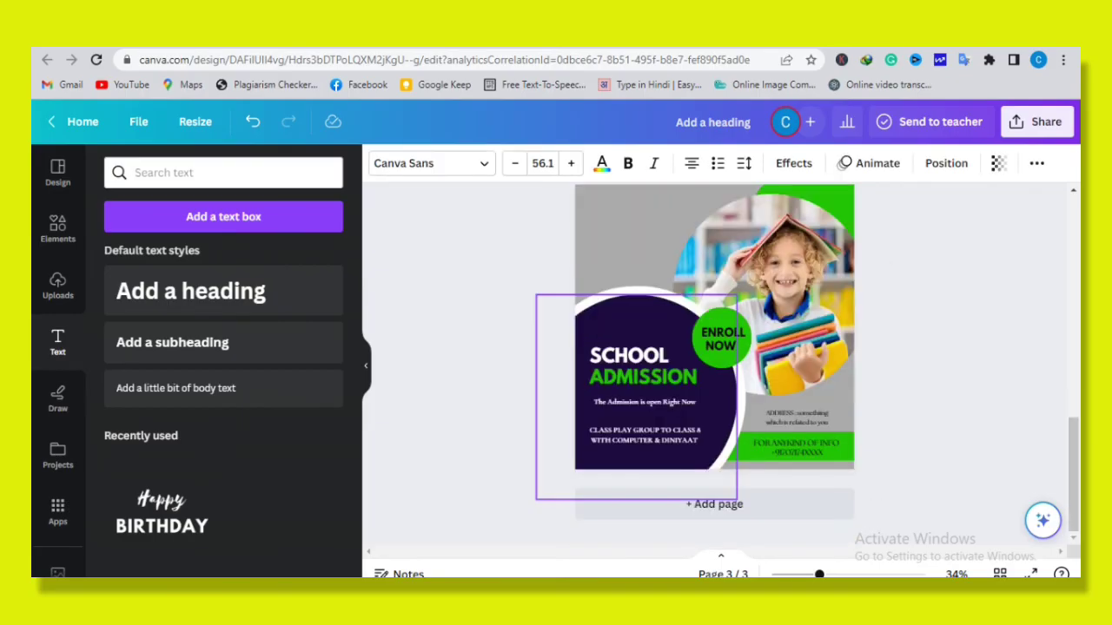
{"action": "left_click", "coordinate": [608, 482]}
{"action": "left_click", "coordinate": [58, 228]}
{"action": "left_click", "coordinate": [57, 342]}
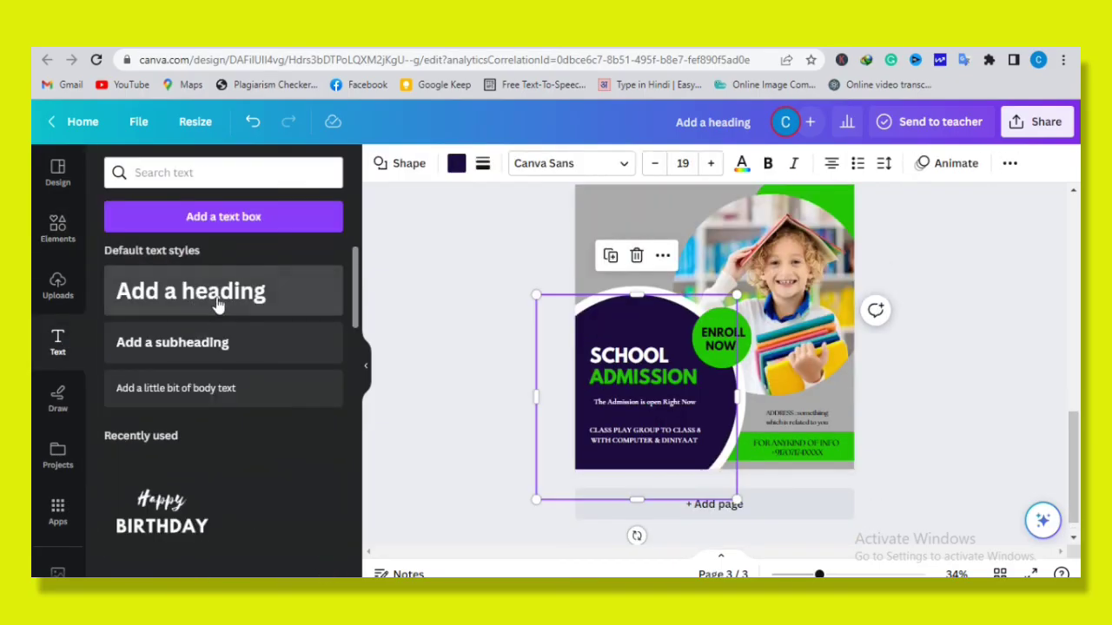
{"action": "left_click_drag", "start_coordinate": [238, 313], "coordinate": [677, 335]}
{"action": "key", "text": "ctrl+a"}
{"action": "key", "text": "BackSpace"}
{"action": "type", "text": "2023"}
Try to recolour the 2023 heading white and shrink it to font size 51.6.
{"action": "left_click", "coordinate": [601, 163]}
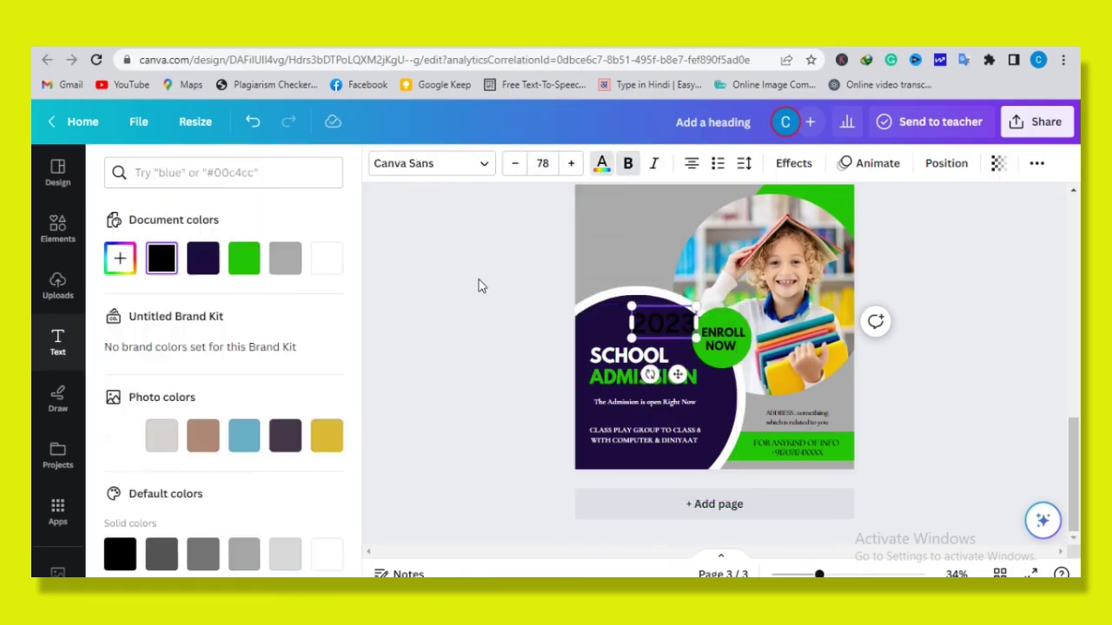
{"action": "left_click", "coordinate": [327, 258]}
{"action": "left_click_drag", "start_coordinate": [653, 319], "coordinate": [655, 320]}
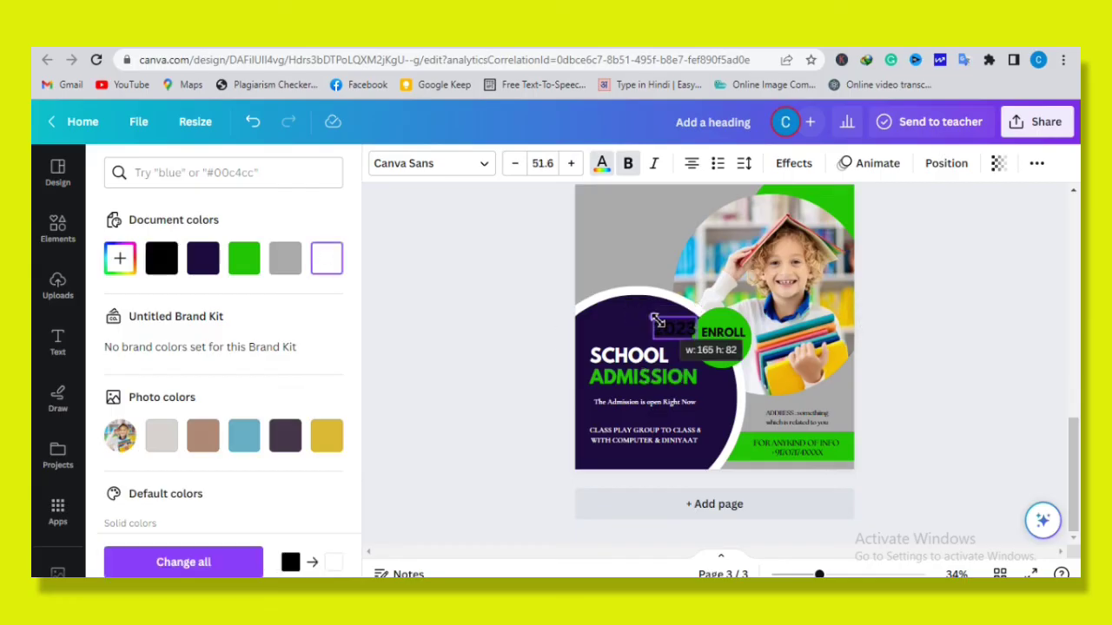
{"action": "left_click", "coordinate": [327, 258]}
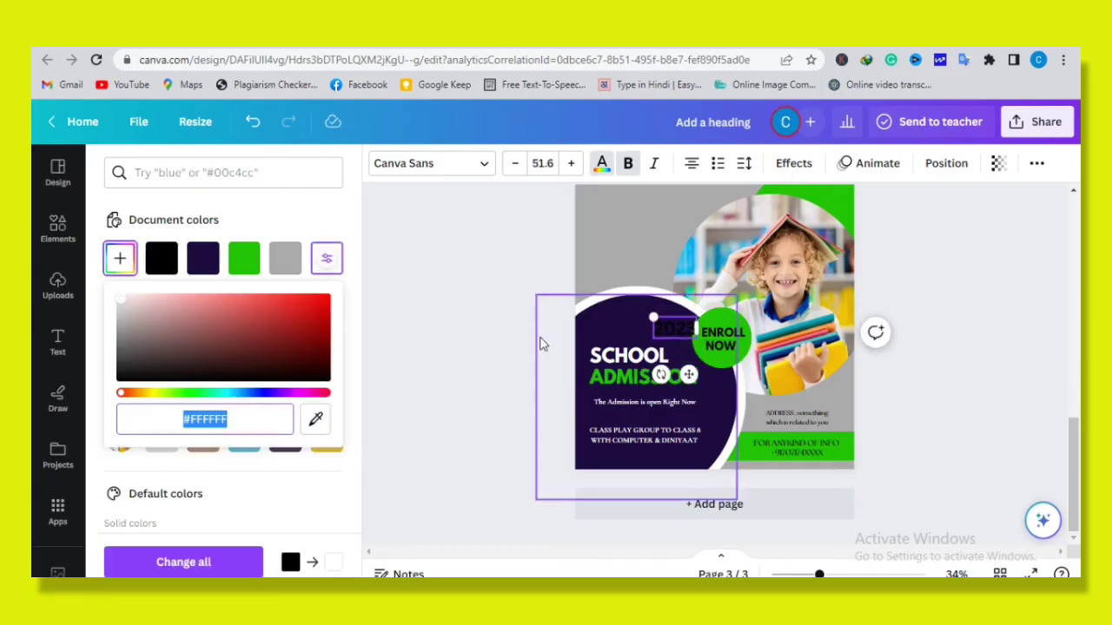
{"action": "key", "text": "Escape"}
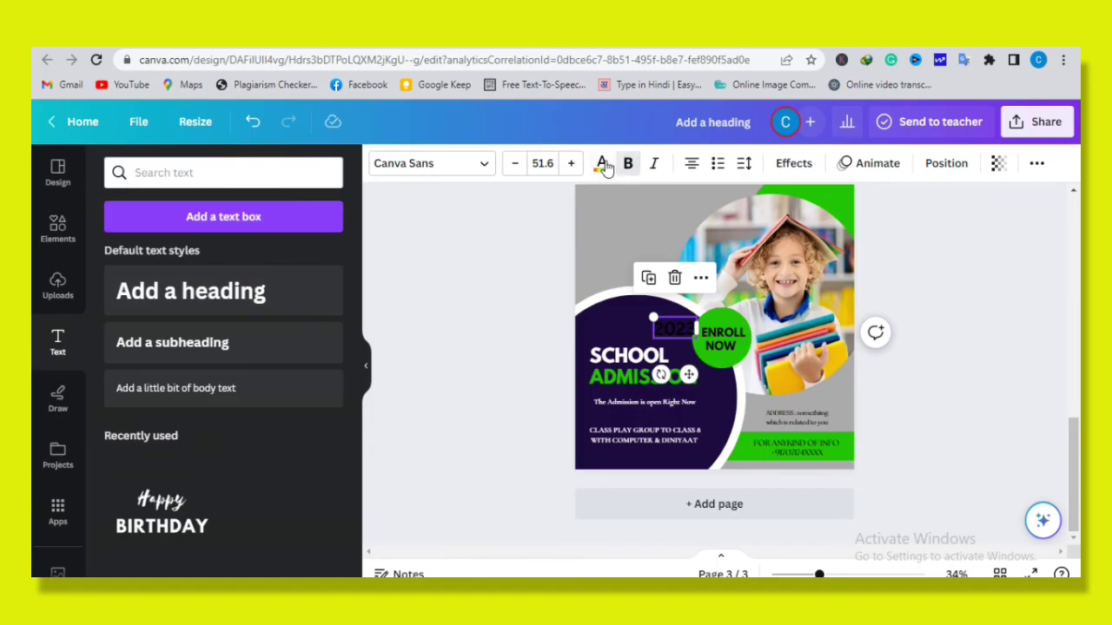
Make the 2023 text white and place it above the word SCHOOL, towards the dark circle's upper left.
{"action": "left_click", "coordinate": [601, 163]}
{"action": "left_click_drag", "start_coordinate": [687, 375], "coordinate": [628, 371]}
{"action": "left_click_drag", "start_coordinate": [624, 320], "coordinate": [633, 318]}
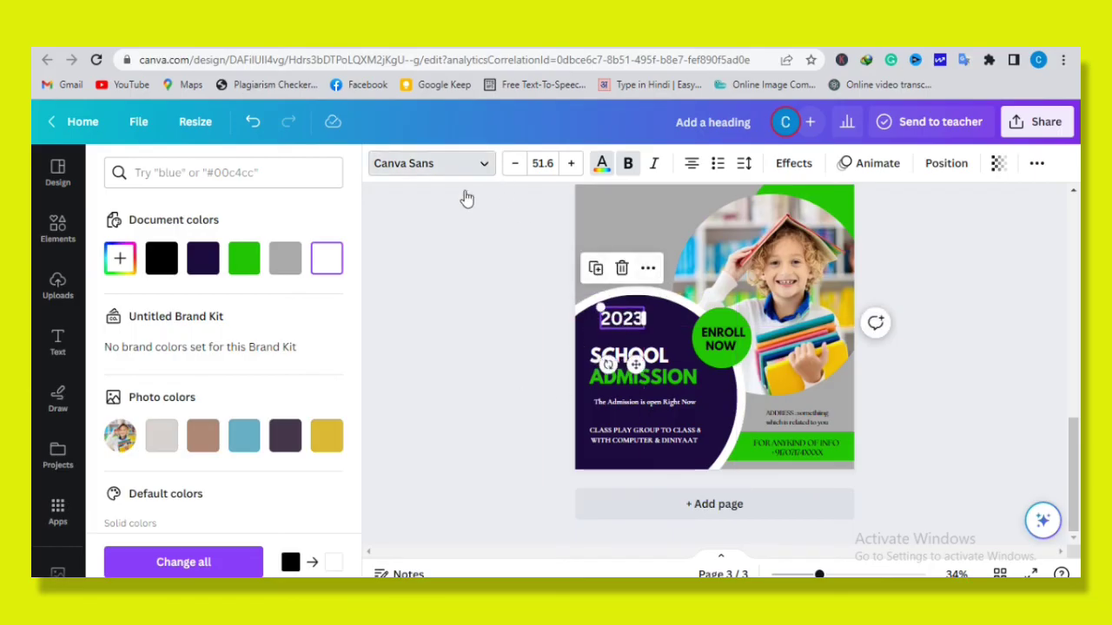
Look through the available fonts for the 2023 text and remove its bold formatting.
{"action": "left_click", "coordinate": [432, 163]}
{"action": "scroll", "coordinate": [205, 432], "scroll_direction": "down", "scroll_amount": 2}
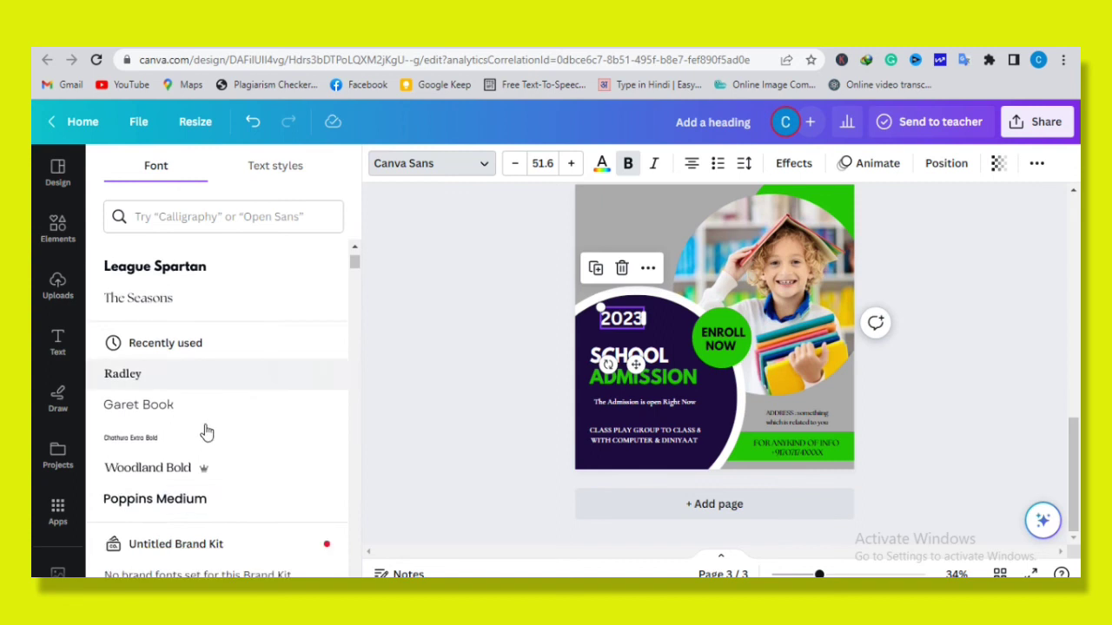
{"action": "scroll", "coordinate": [206, 432], "scroll_direction": "down", "scroll_amount": 3}
{"action": "scroll", "coordinate": [608, 261], "scroll_direction": "up", "scroll_amount": 1}
{"action": "left_click", "coordinate": [632, 398]}
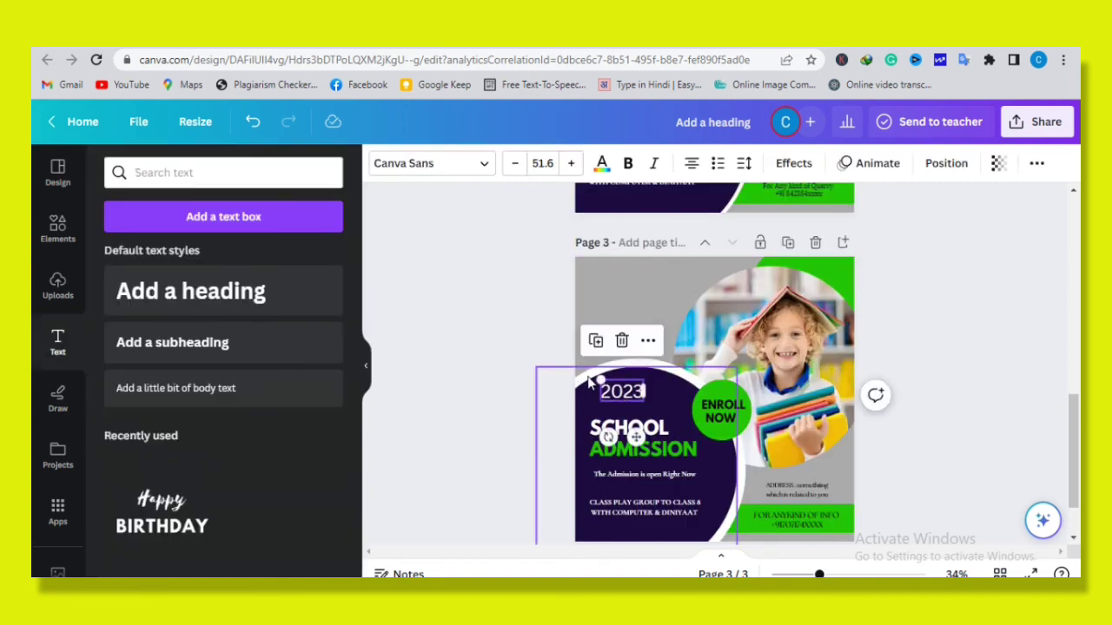
{"action": "scroll", "coordinate": [589, 383], "scroll_direction": "down", "scroll_amount": 1}
{"action": "left_click", "coordinate": [485, 445]}
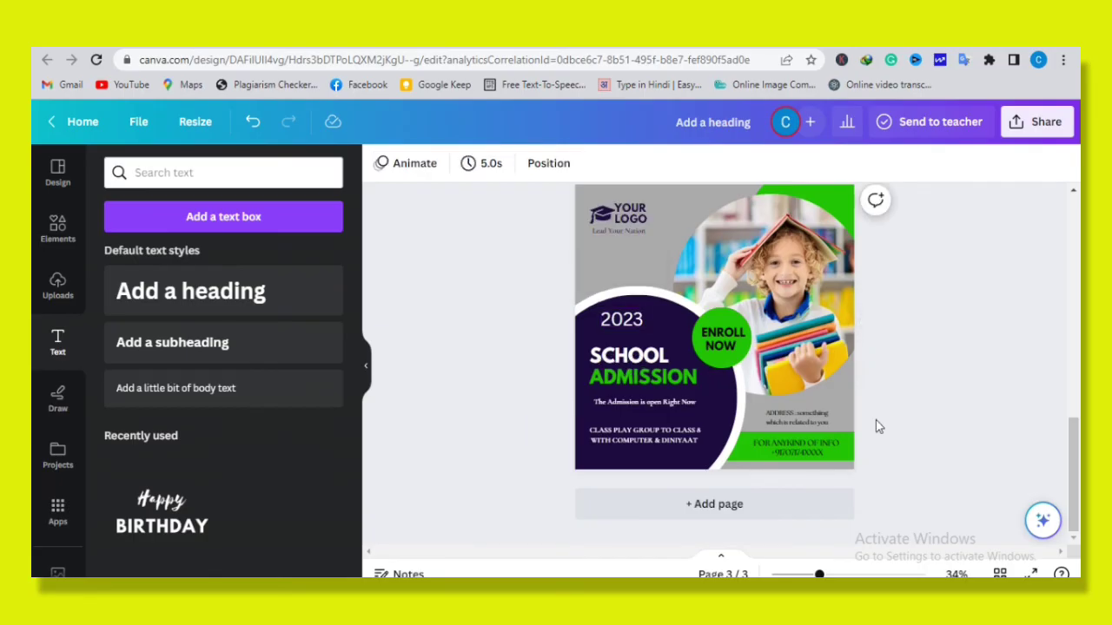